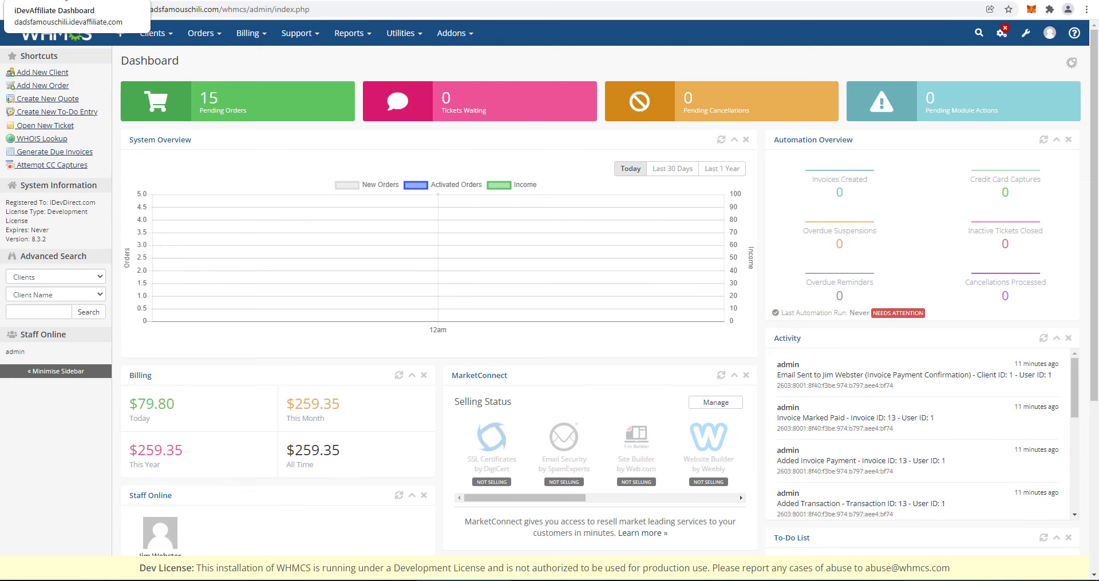
- Switch to the iDevAffiliate admin dashboard and open the automated wizard for built-in tracking integrations
{"action": "left_click", "coordinate": [73, 1]}
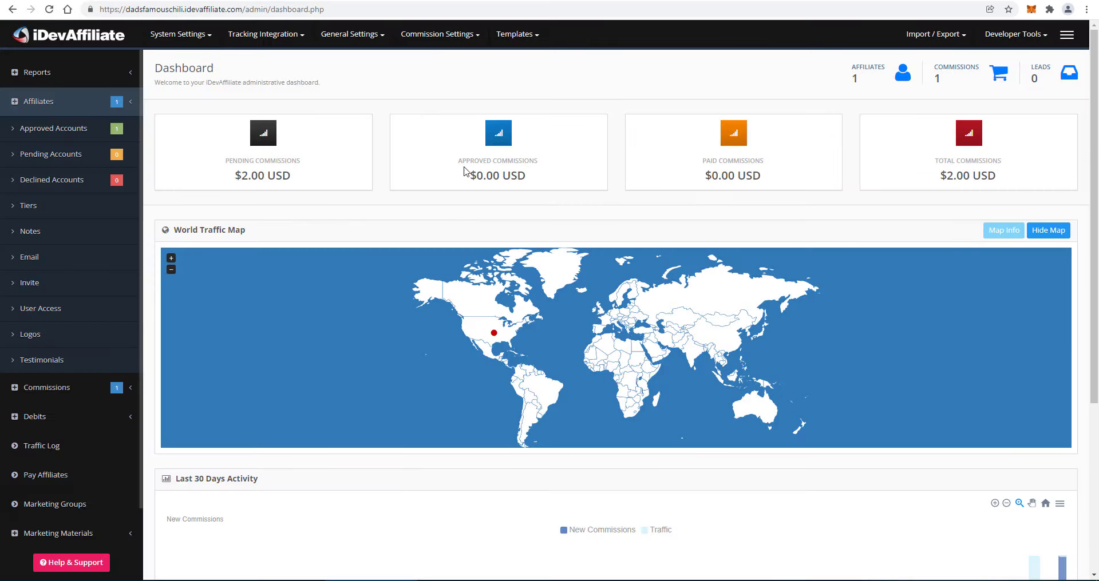
{"action": "left_click", "coordinate": [276, 39]}
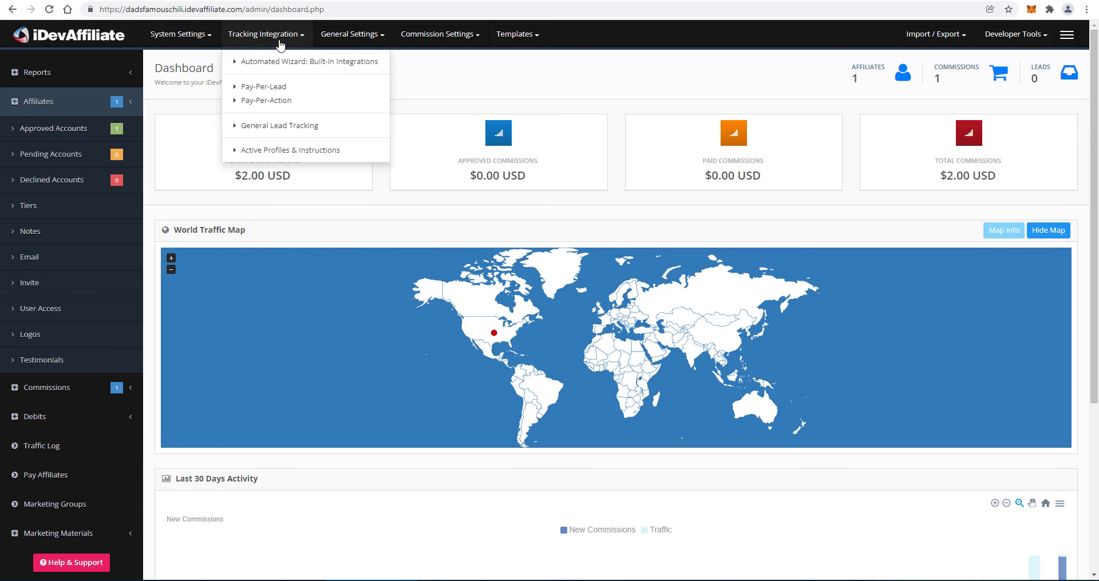
{"action": "left_click", "coordinate": [350, 64]}
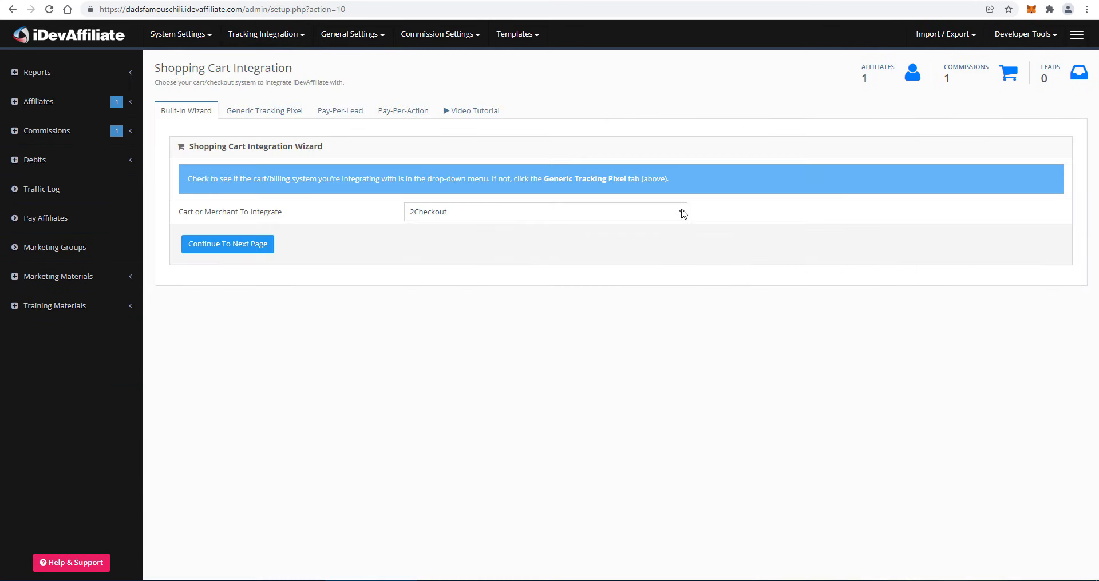
- Choose WHMCS as the cart or merchant to integrate and continue to the integration profiles
{"action": "left_click", "coordinate": [682, 213]}
{"action": "left_click_drag", "start_coordinate": [686, 242], "coordinate": [686, 315]}
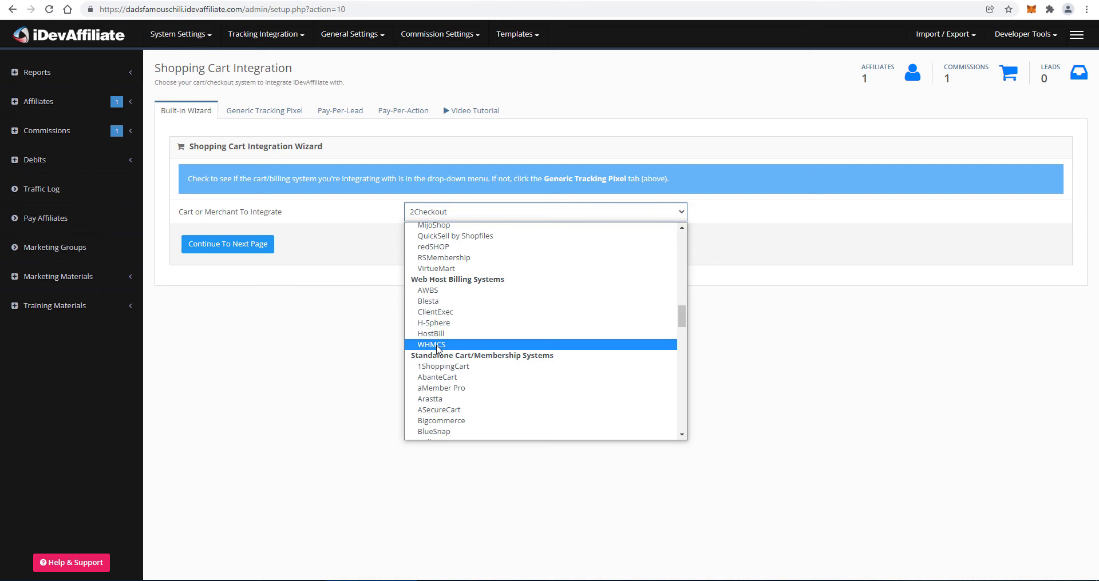
{"action": "mouse_move", "coordinate": [681, 318]}
{"action": "left_mouse_down"}
{"action": "mouse_move", "coordinate": [684, 433]}
{"action": "mouse_move", "coordinate": [662, 312]}
{"action": "left_mouse_up"}
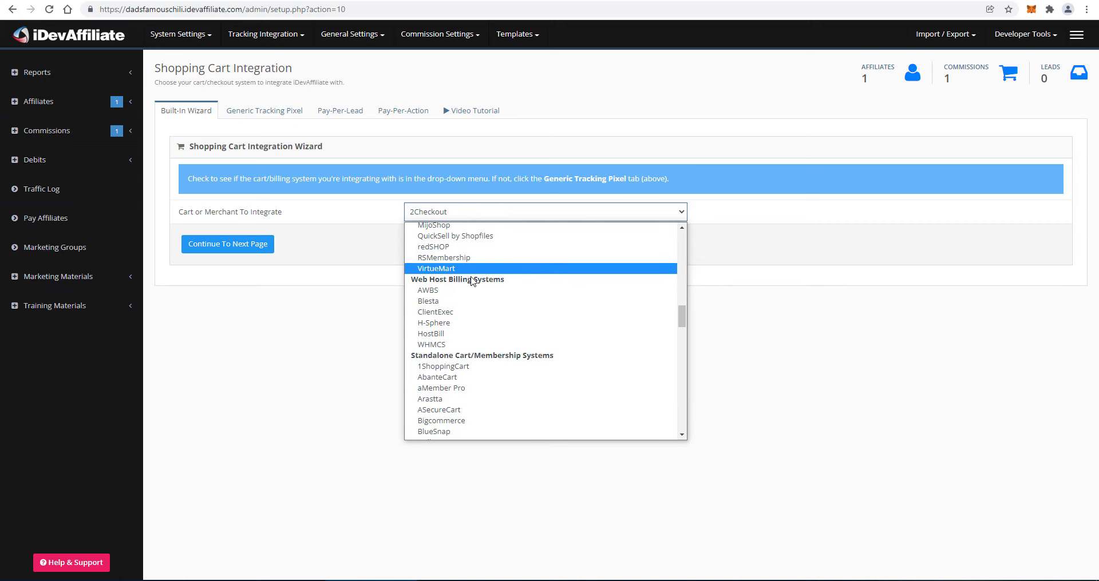
{"action": "left_click", "coordinate": [457, 346]}
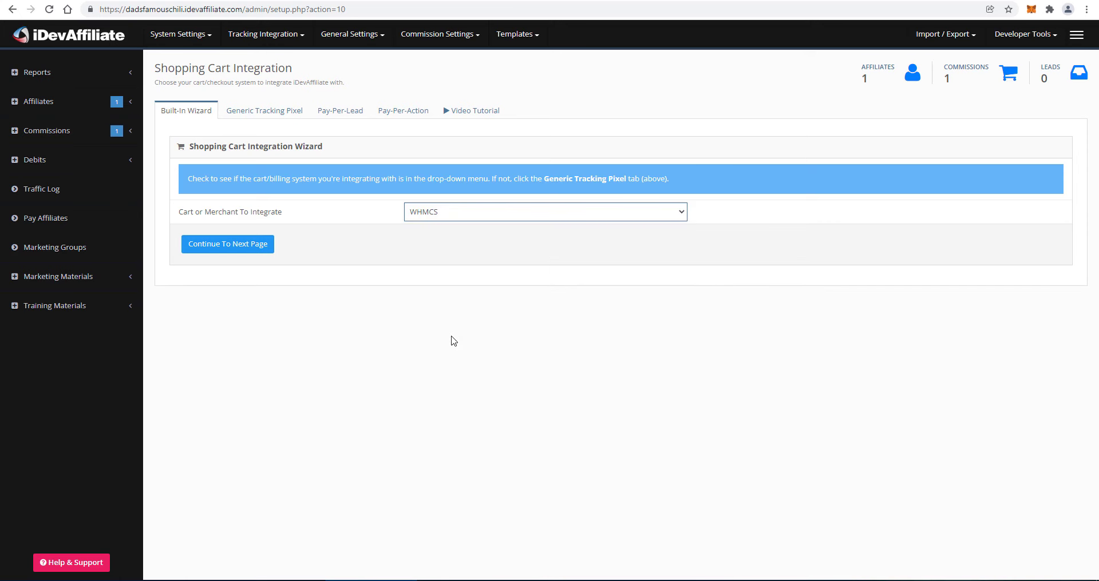
{"action": "left_click", "coordinate": [222, 249]}
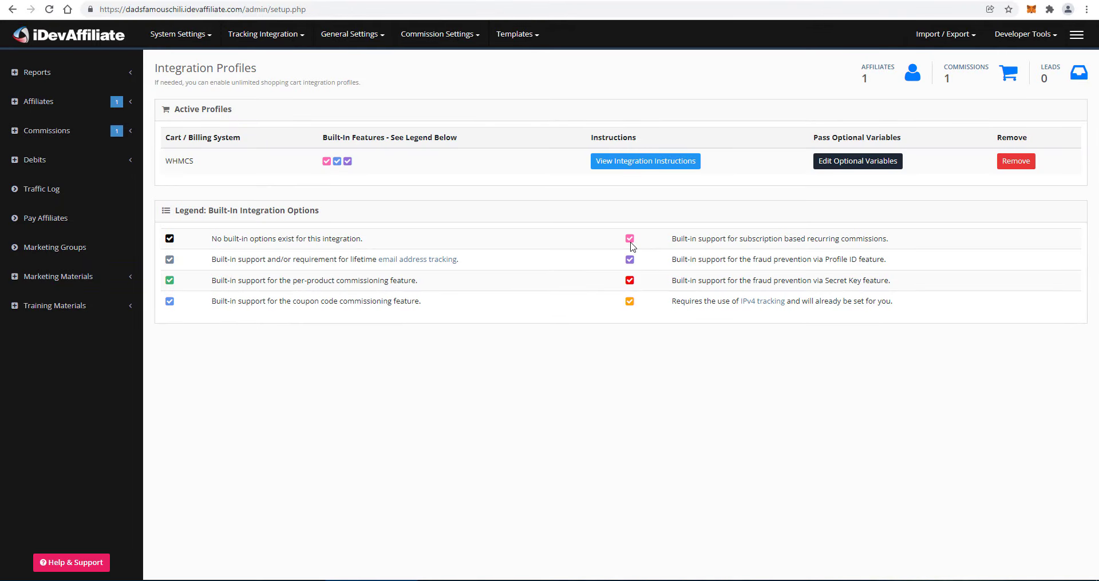
- Open the WHMCS integration instructions and download iDevAffiliate_WHMCS.zip
{"action": "left_click", "coordinate": [658, 167]}
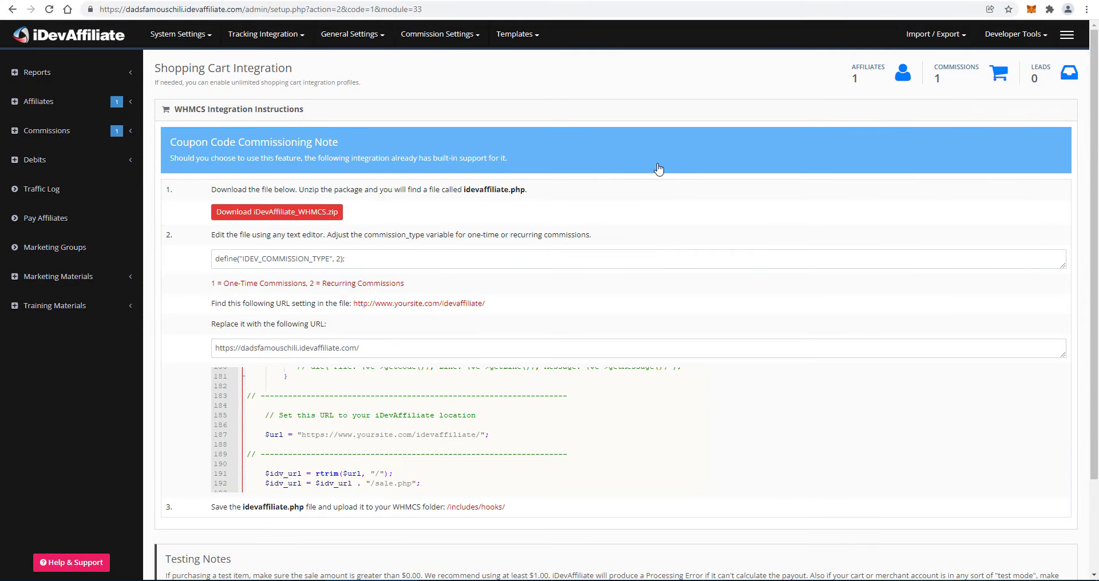
{"action": "scroll", "coordinate": [634, 174], "scroll_direction": "down", "scroll_amount": 1}
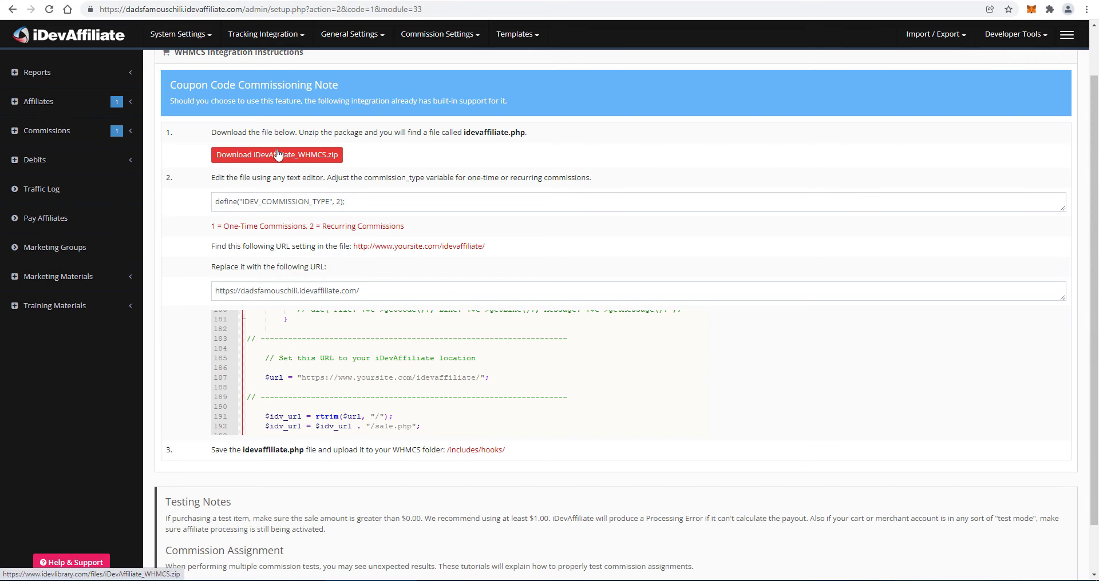
{"action": "left_click_drag", "start_coordinate": [520, 133], "coordinate": [481, 146]}
{"action": "left_click", "coordinate": [480, 146]}
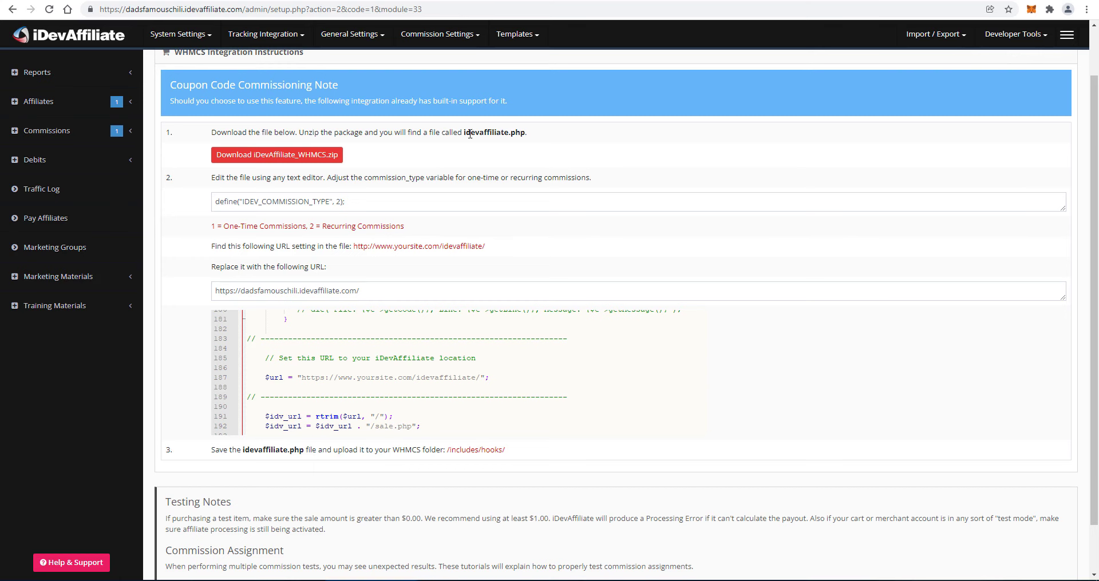
{"action": "left_click", "coordinate": [276, 162]}
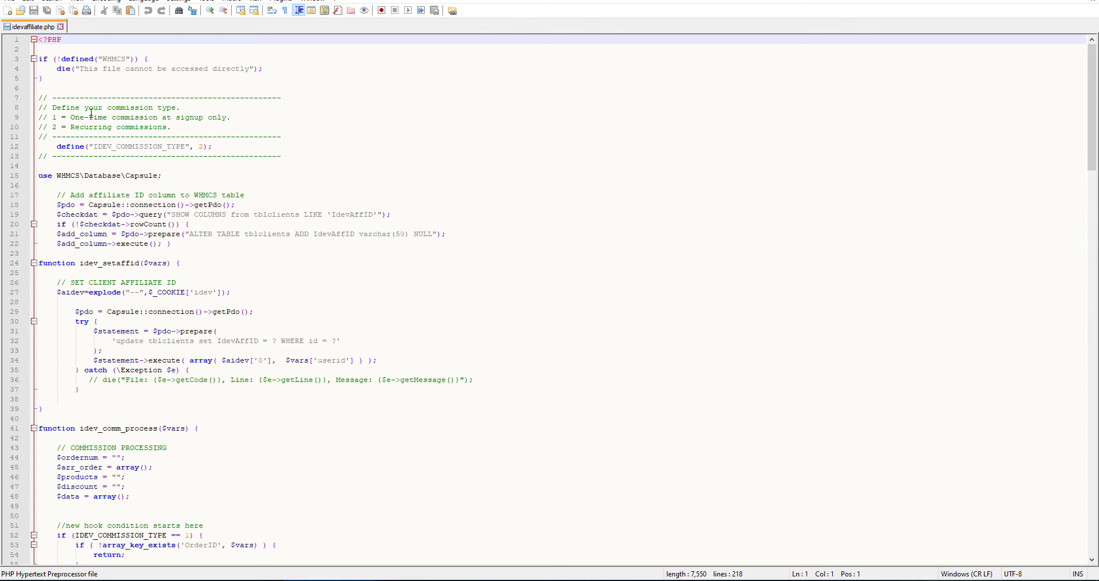
- Try IDEV_COMMISSION_TYPE as 1 for one-time commissions in idevaffiliate.php, and undo the change
{"action": "left_click", "coordinate": [215, 148]}
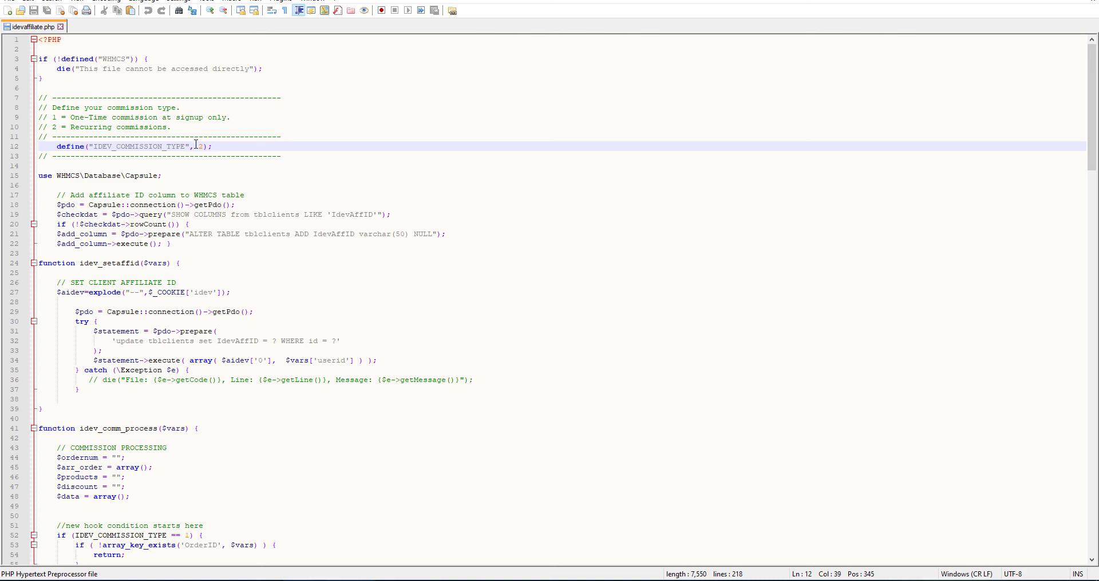
{"action": "double_click", "coordinate": [203, 147]}
{"action": "type", "text": "1"}
{"action": "key", "text": "ctrl+z"}
{"action": "scroll", "coordinate": [427, 152], "scroll_direction": "down", "scroll_amount": 20}
{"action": "scroll", "coordinate": [642, 237], "scroll_direction": "down", "scroll_amount": 20}
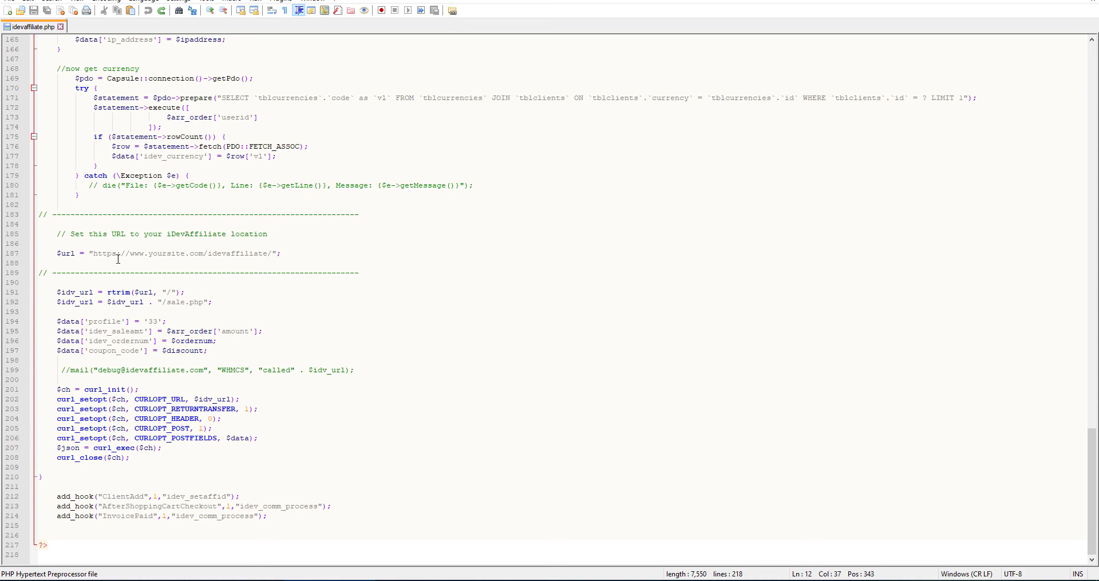
{"action": "left_click_drag", "start_coordinate": [93, 254], "coordinate": [273, 253]}
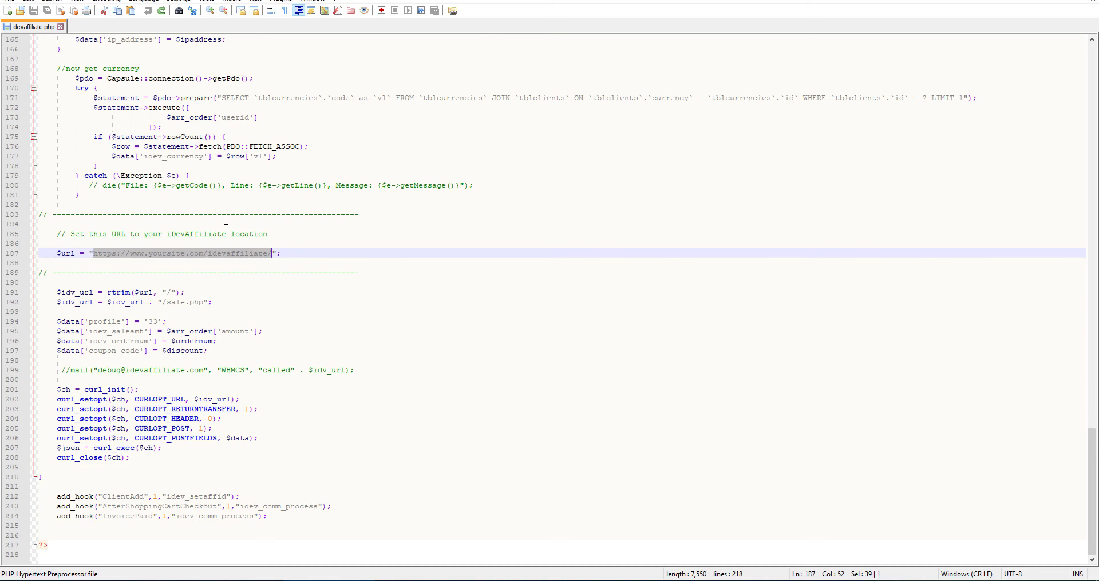
{"action": "scroll", "coordinate": [226, 220], "scroll_direction": "up", "scroll_amount": 2}
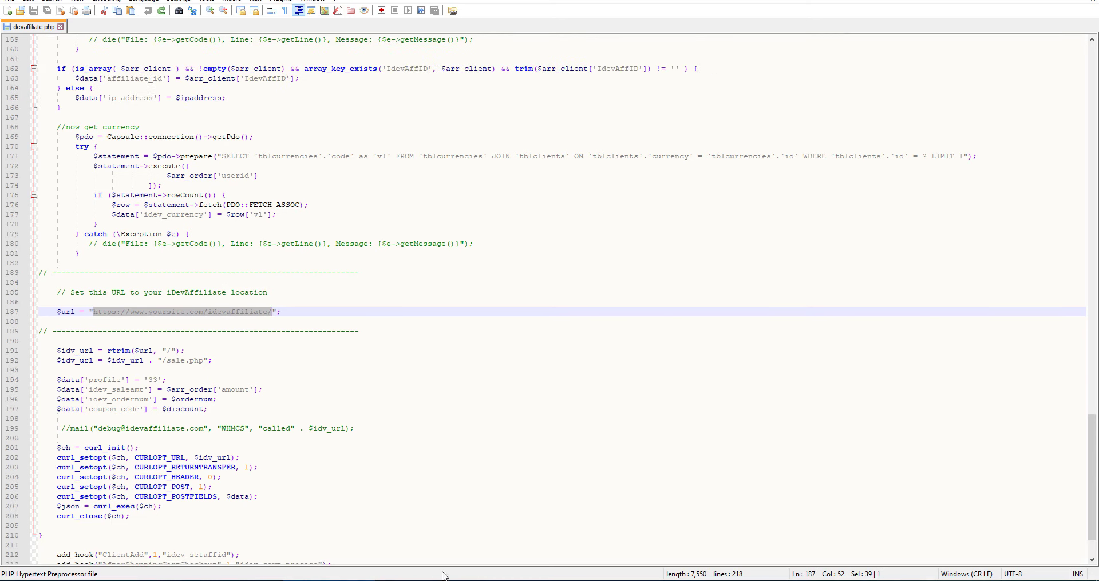
{"action": "key", "text": "alt+Tab"}
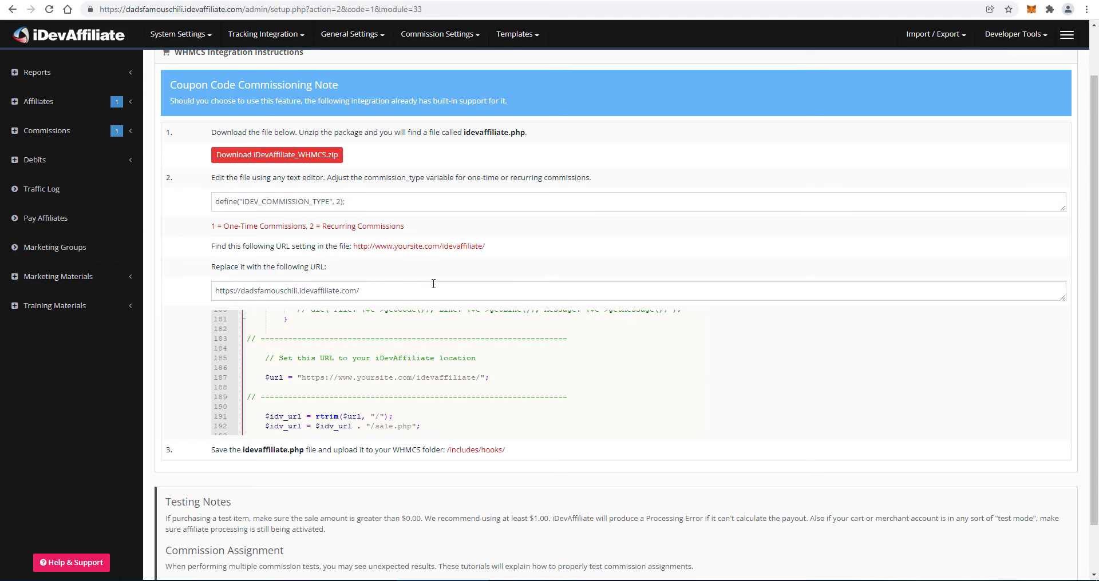
{"action": "left_click_drag", "start_coordinate": [407, 289], "coordinate": [181, 293]}
{"action": "key", "text": "ctrl+c"}
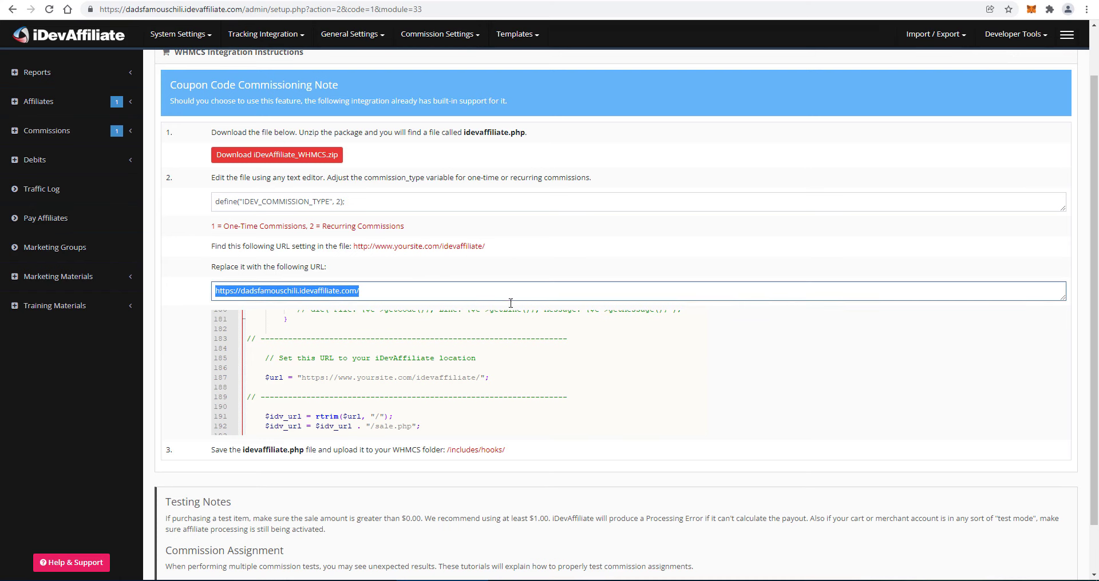
{"action": "key", "text": "alt+Tab"}
{"action": "left_click_drag", "start_coordinate": [273, 312], "coordinate": [94, 311]}
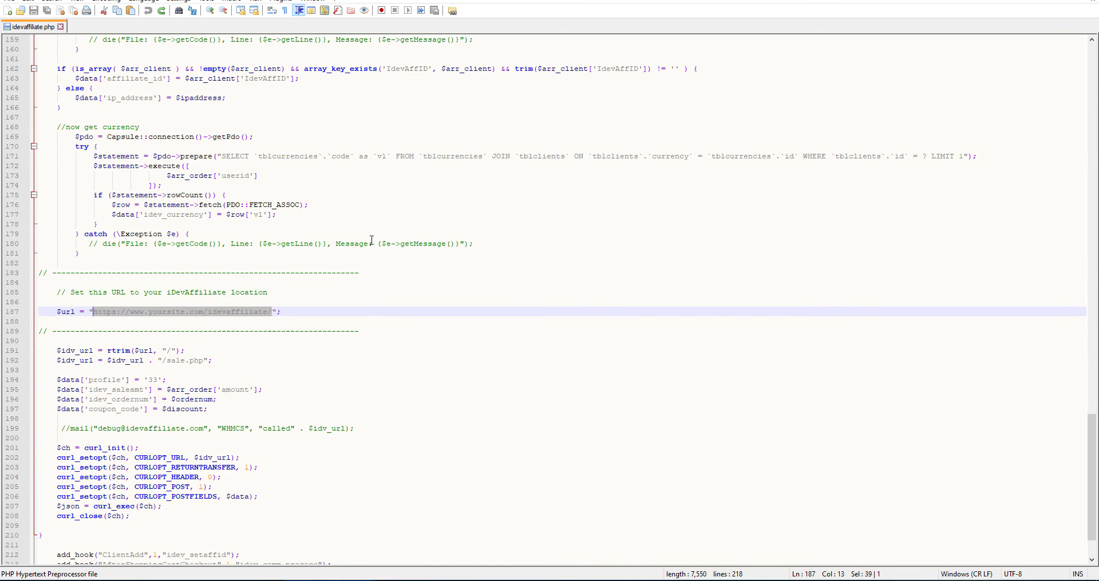
{"action": "key", "text": "ctrl+v"}
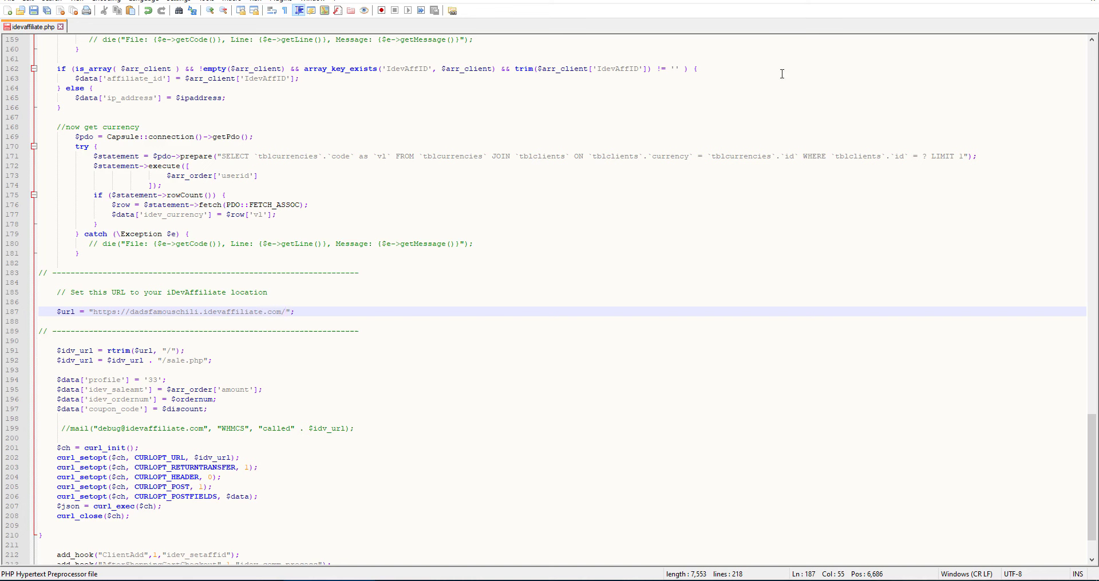
{"action": "key", "text": "ctrl+w"}
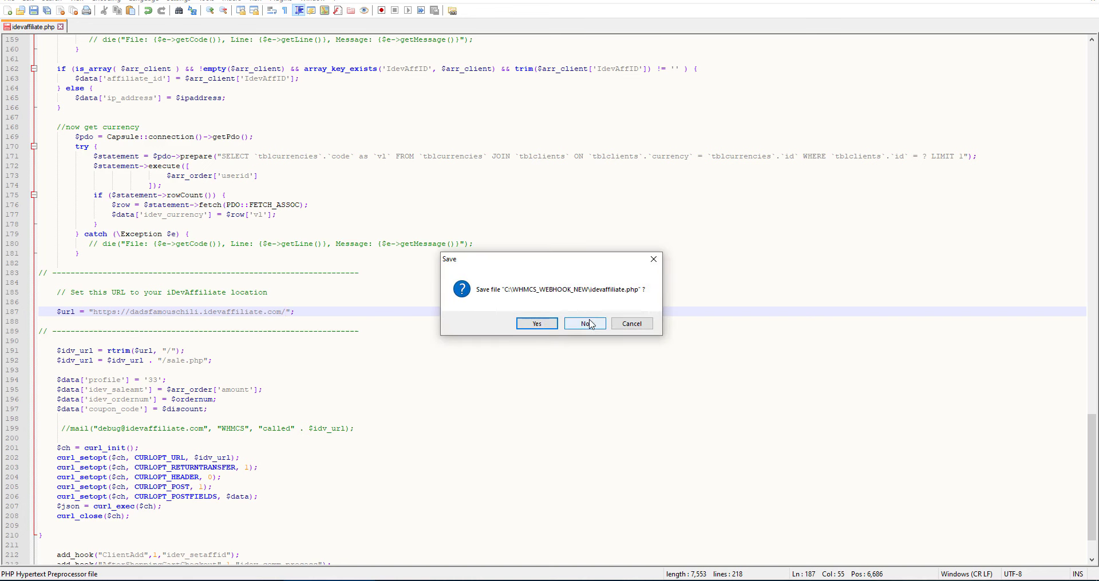
{"action": "left_click", "coordinate": [588, 322]}
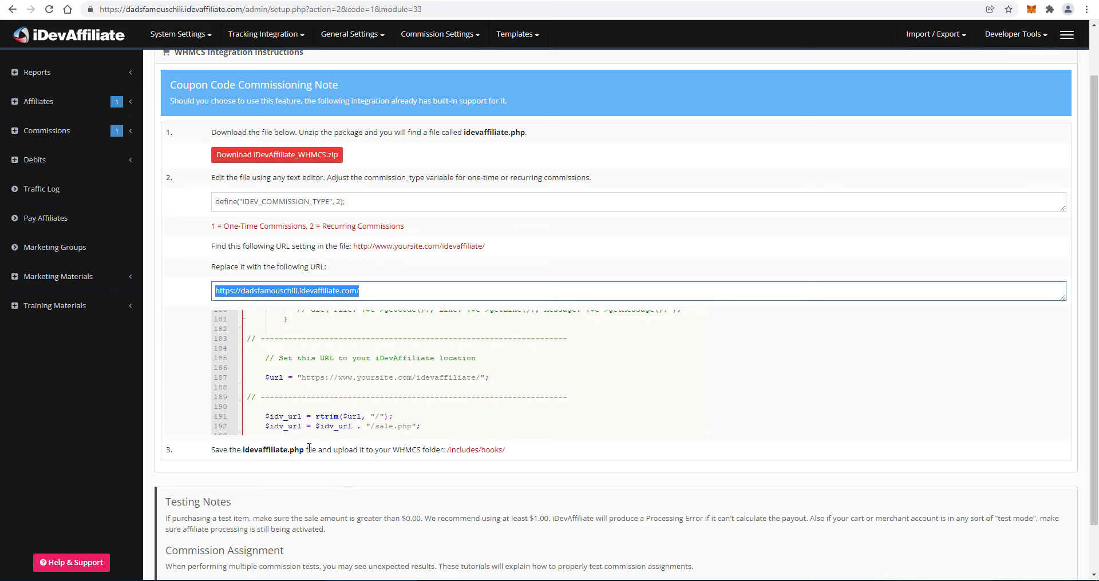
- Switch to FTP Voyager, enlarge the remote file view, and open the server folder public_html/whmcs/includes/hooks
{"action": "left_click_drag", "start_coordinate": [307, 450], "coordinate": [450, 450]}
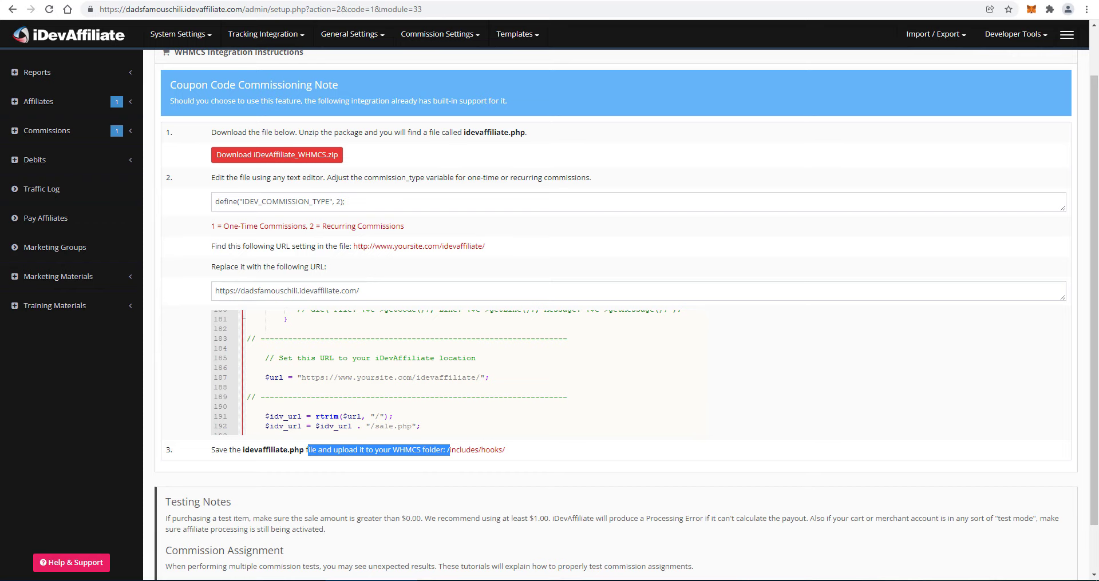
{"action": "key", "text": "alt+Tab"}
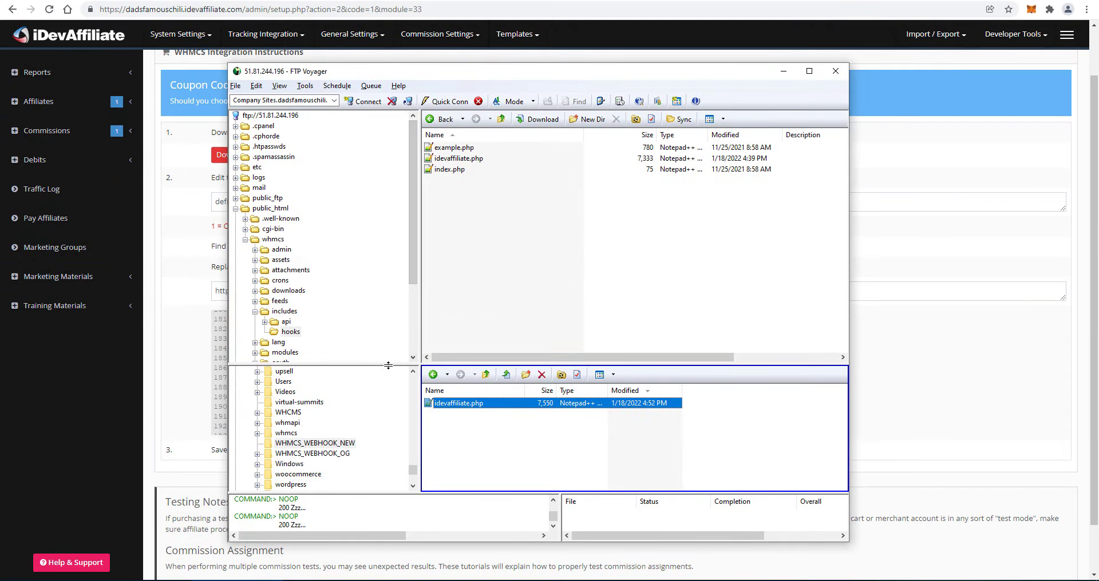
{"action": "left_click_drag", "start_coordinate": [388, 366], "coordinate": [388, 490]}
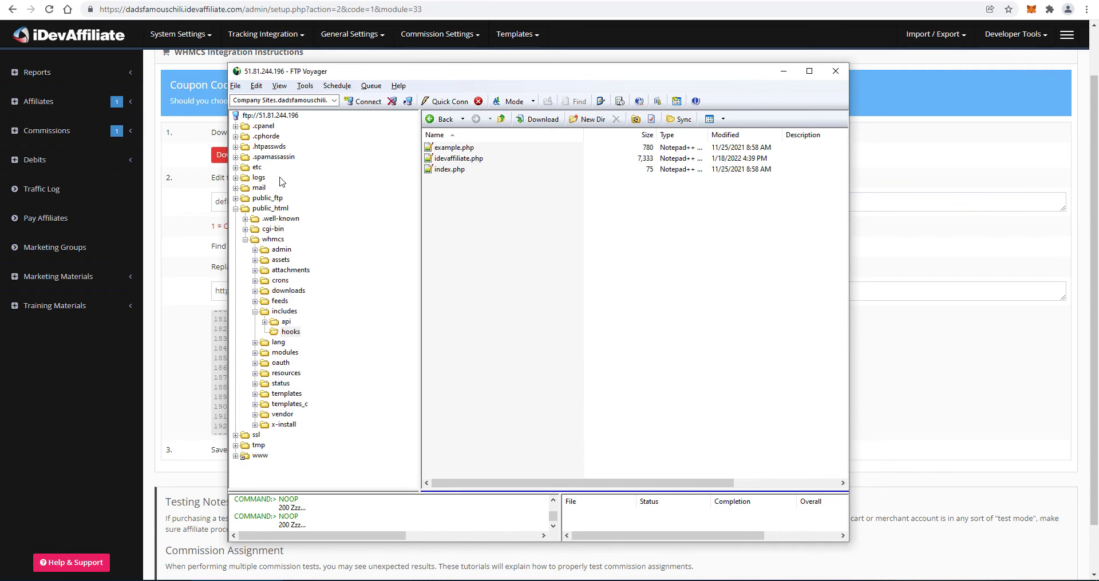
{"action": "left_click", "coordinate": [281, 241]}
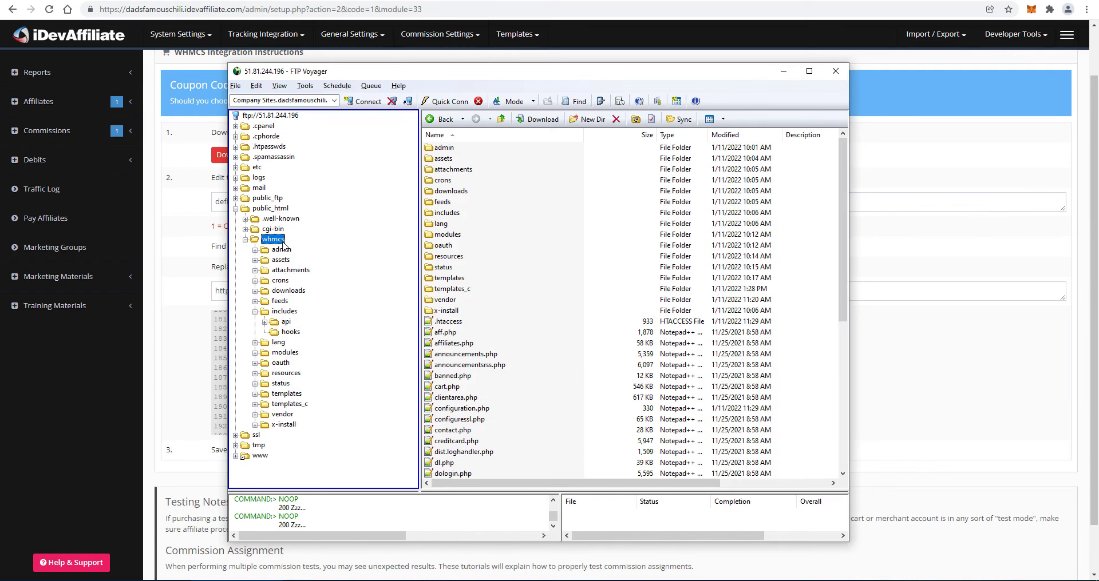
{"action": "left_click", "coordinate": [285, 312]}
{"action": "left_click", "coordinate": [290, 332]}
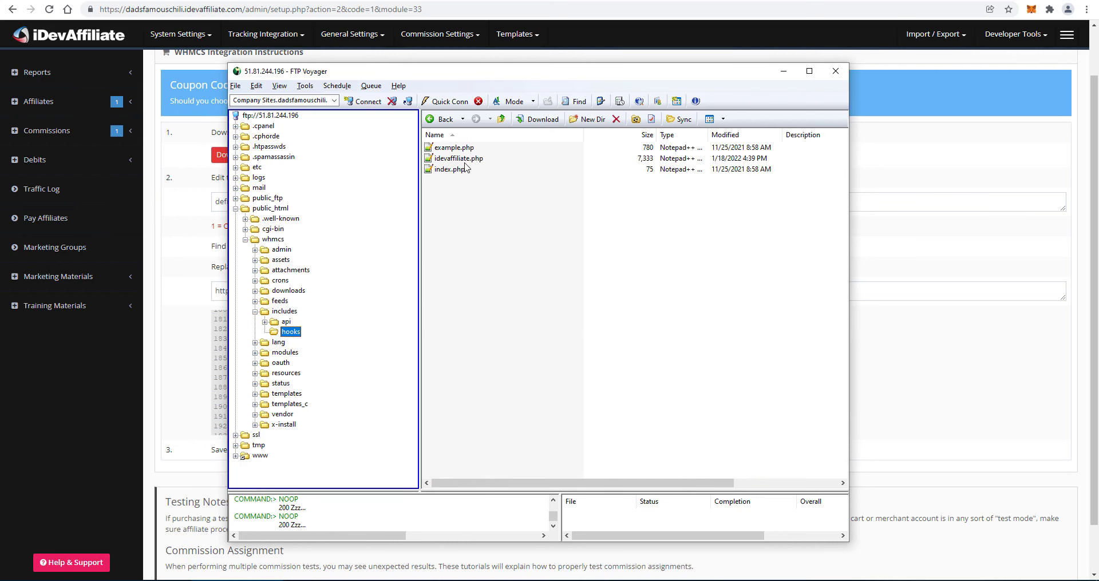
- Check the available transfer modes and the idevaffiliate.php file in includes/hooks, and return to the WHMCS integration instructions
{"action": "left_click", "coordinate": [532, 101]}
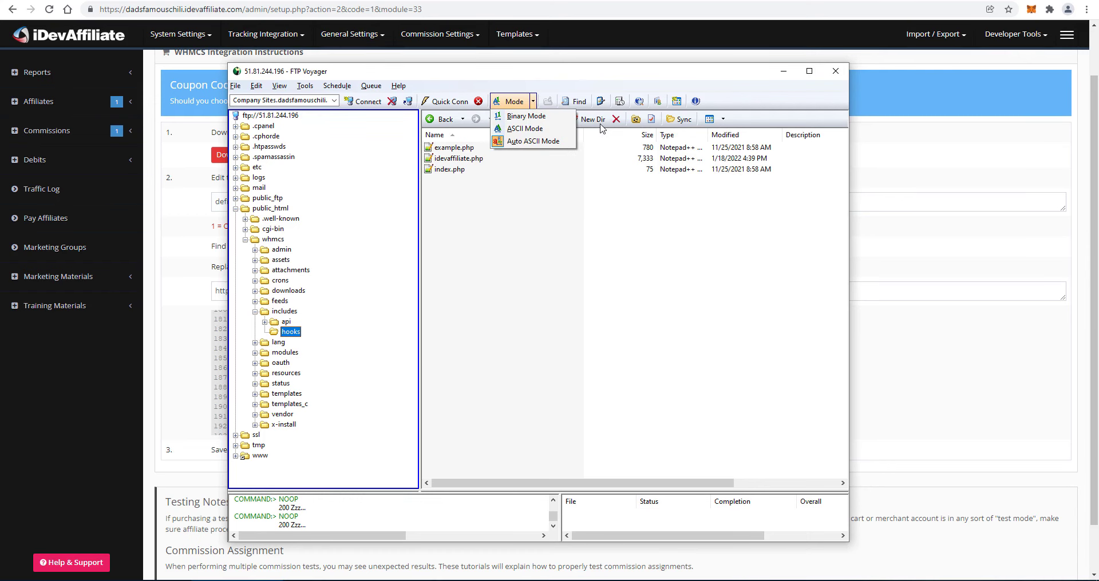
{"action": "left_click", "coordinate": [574, 218]}
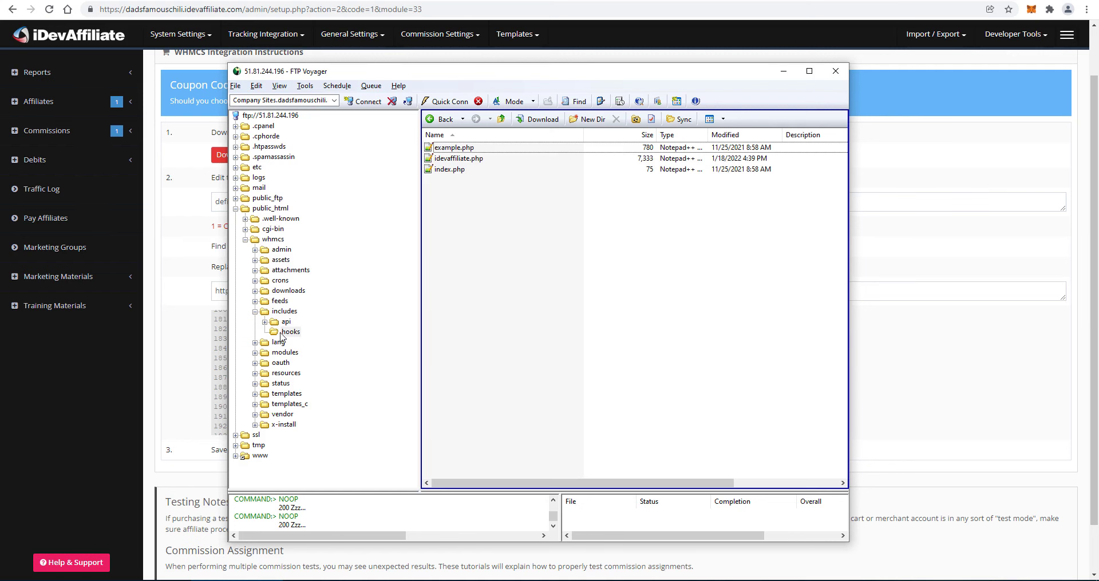
{"action": "left_click", "coordinate": [283, 313]}
{"action": "left_click", "coordinate": [289, 332]}
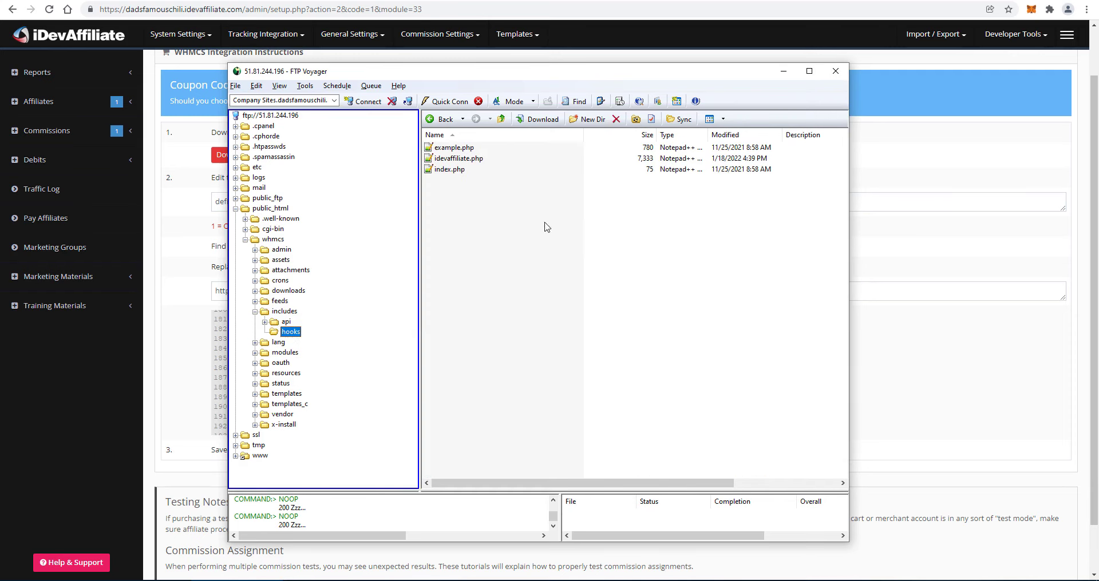
{"action": "left_click", "coordinate": [459, 159]}
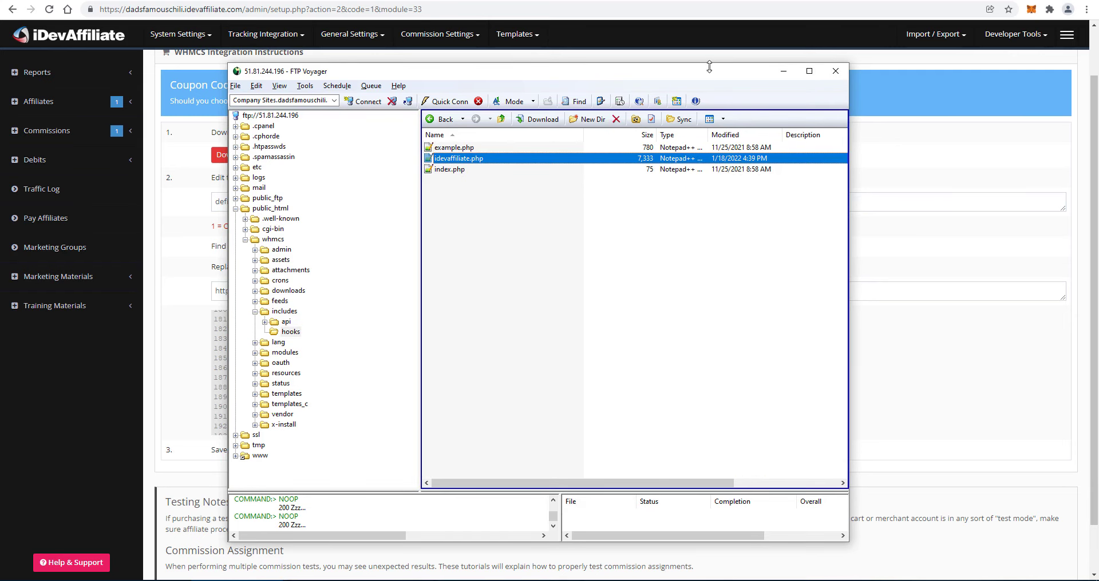
{"action": "left_click", "coordinate": [784, 71]}
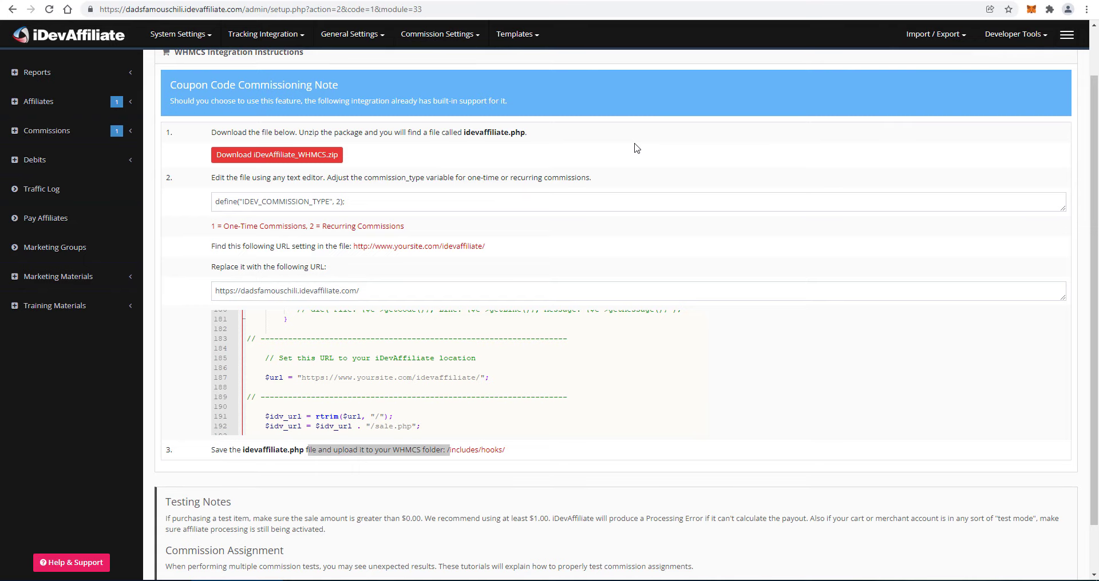
{"action": "scroll", "coordinate": [634, 149], "scroll_direction": "up", "scroll_amount": 1}
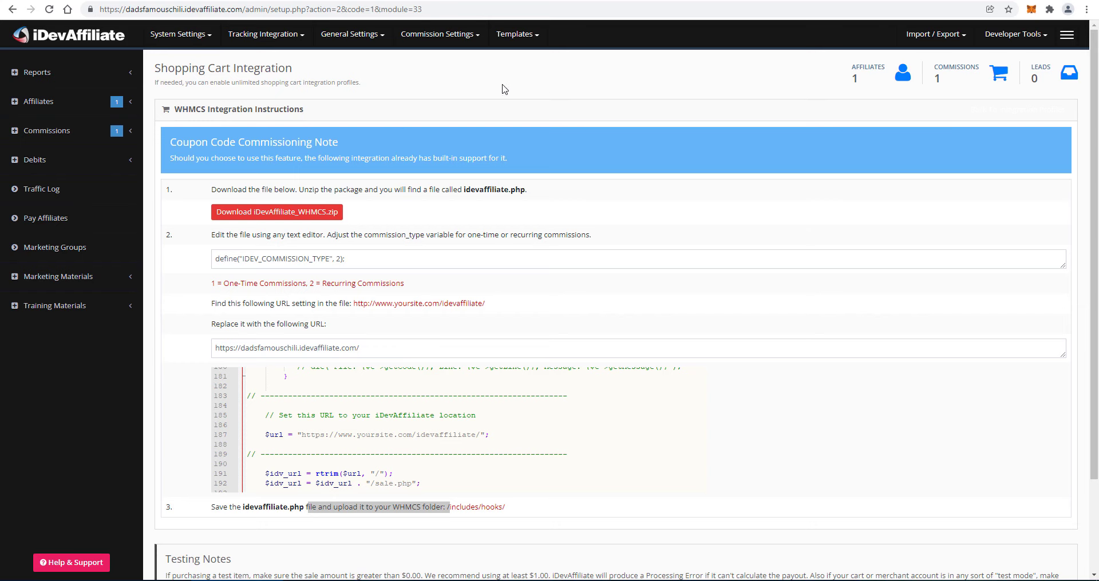
- Switch to the WHMCS admin area, start a new order, and select the existing client for it
{"action": "left_click", "coordinate": [191, 2]}
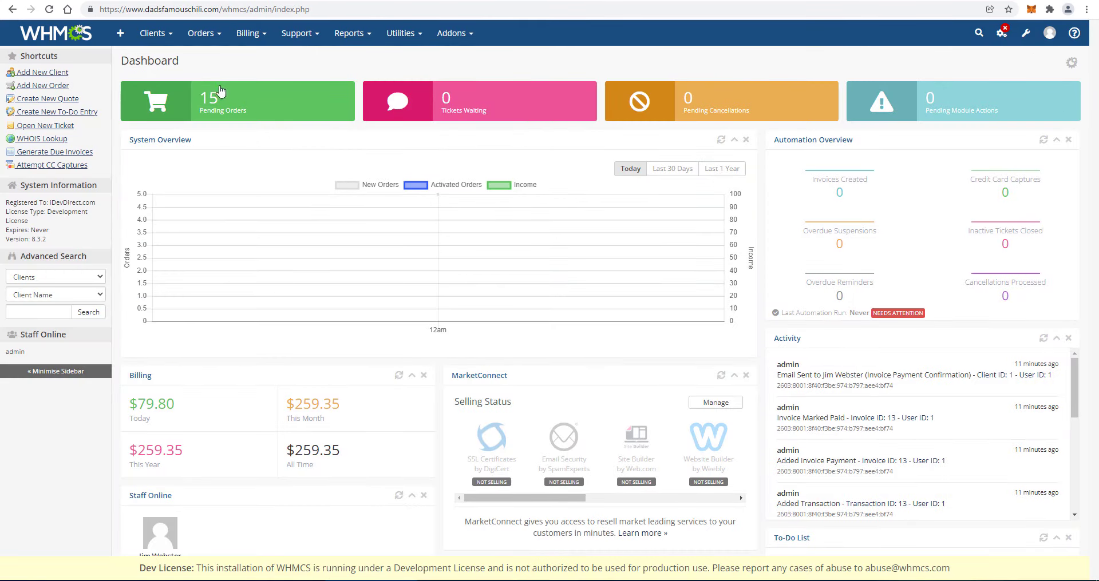
{"action": "mouse_move", "coordinate": [204, 32]}
{"action": "left_click", "coordinate": [228, 129]}
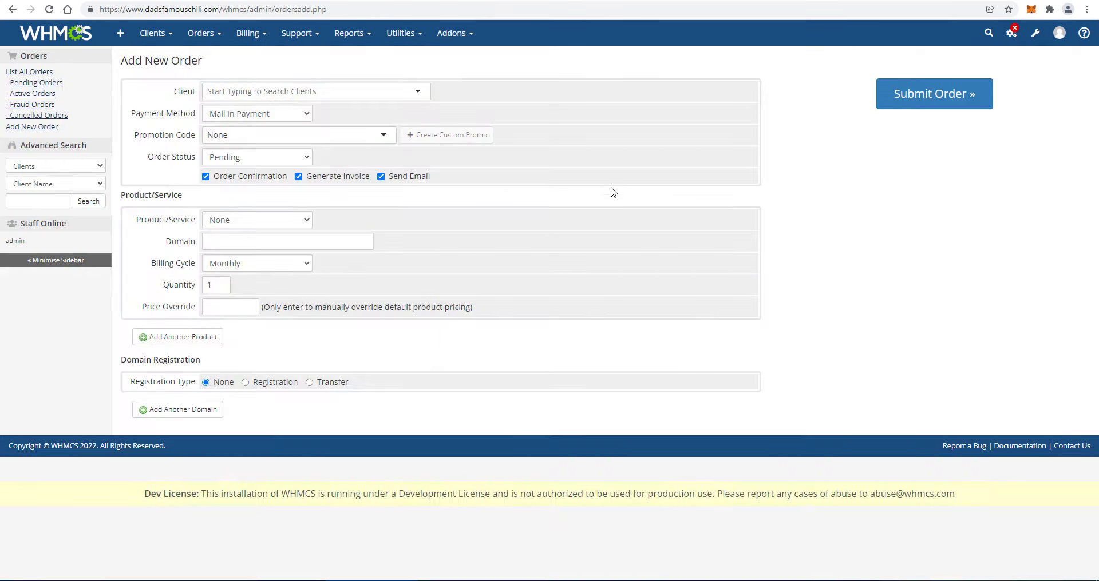
{"action": "left_click", "coordinate": [306, 93]}
{"action": "left_click", "coordinate": [293, 125]}
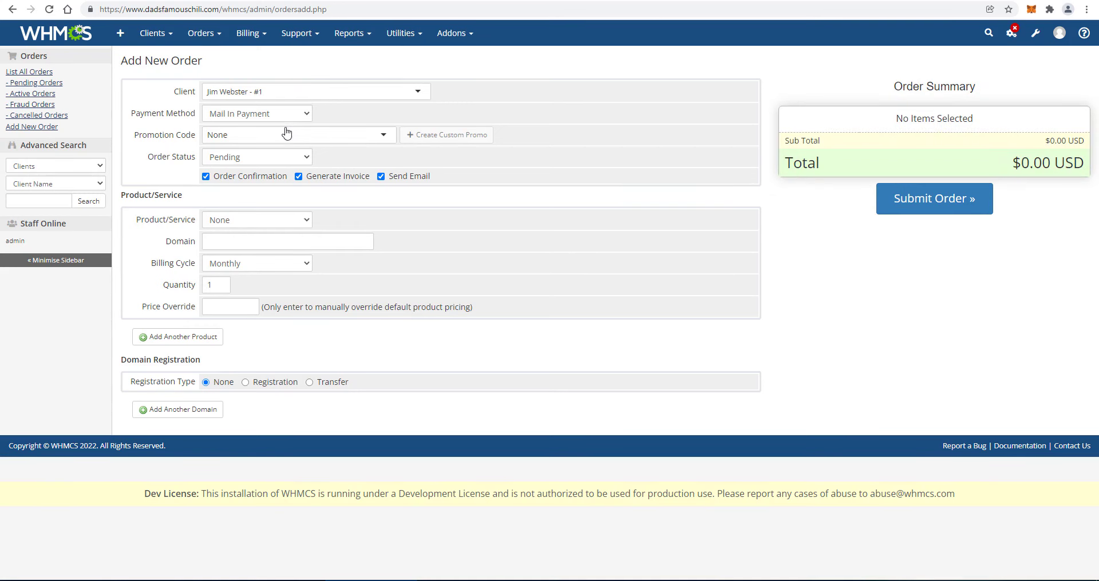
- Choose Standard Hosting as the order's product with monthly billing, and submit the order
{"action": "left_click", "coordinate": [262, 223]}
{"action": "left_click", "coordinate": [251, 257]}
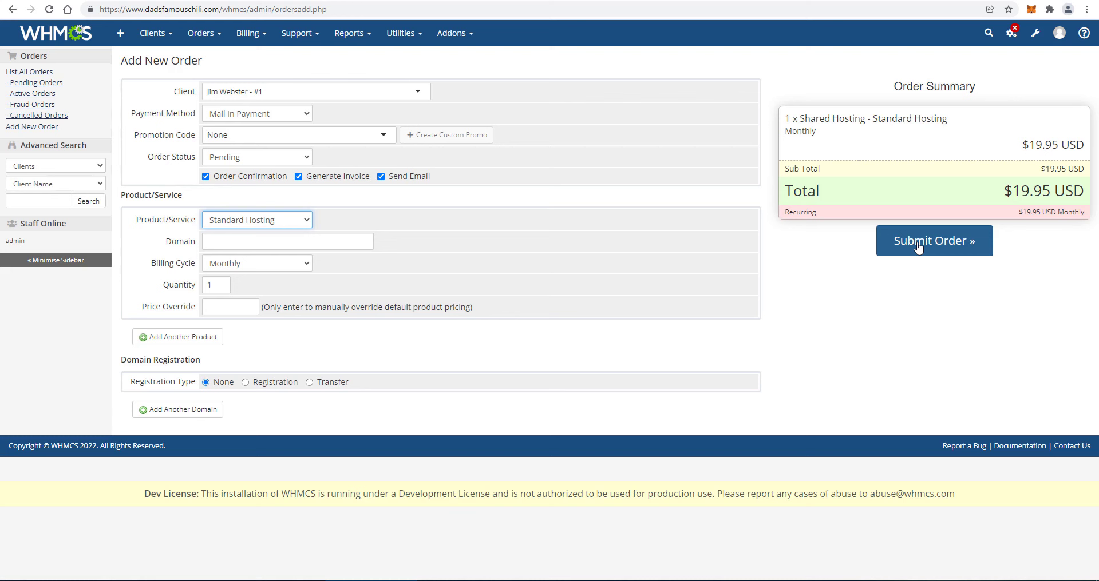
{"action": "left_click", "coordinate": [919, 248]}
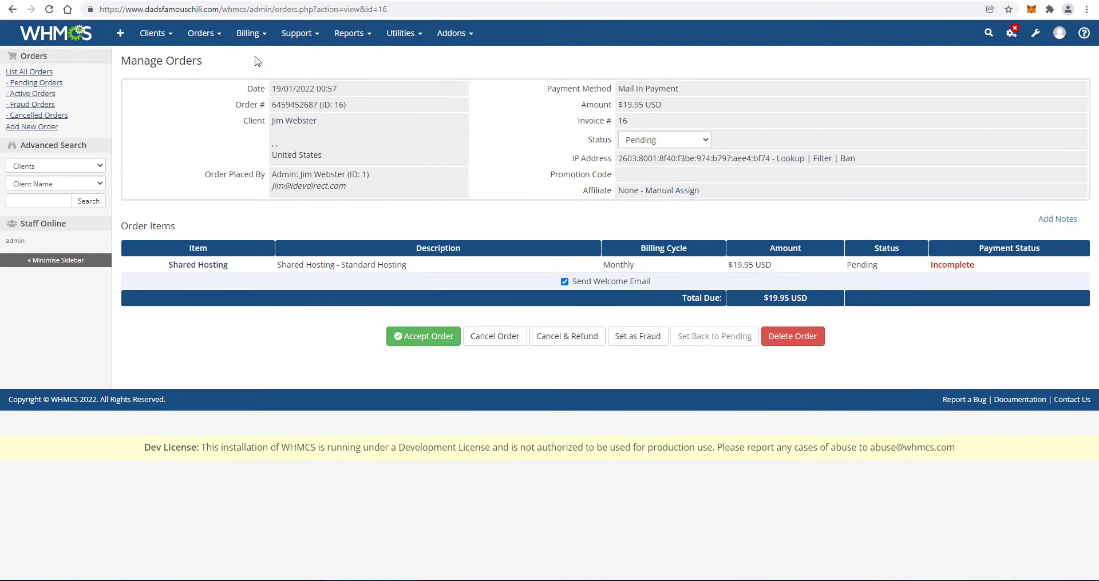
- Open the list of unpaid invoices in WHMCS
{"action": "left_click", "coordinate": [247, 34]}
{"action": "mouse_move", "coordinate": [269, 69]}
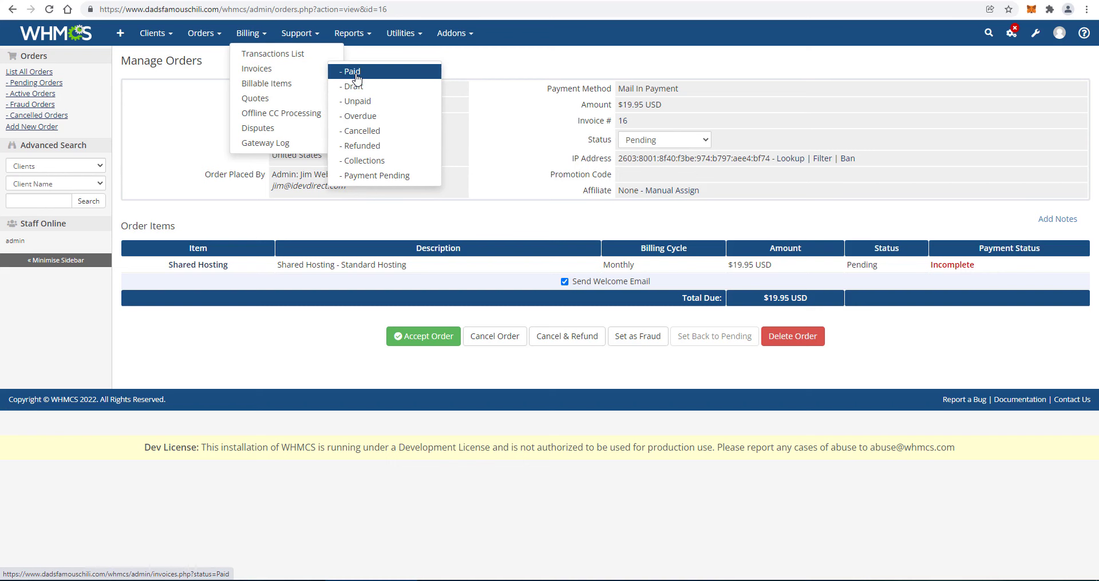
{"action": "left_click", "coordinate": [358, 102]}
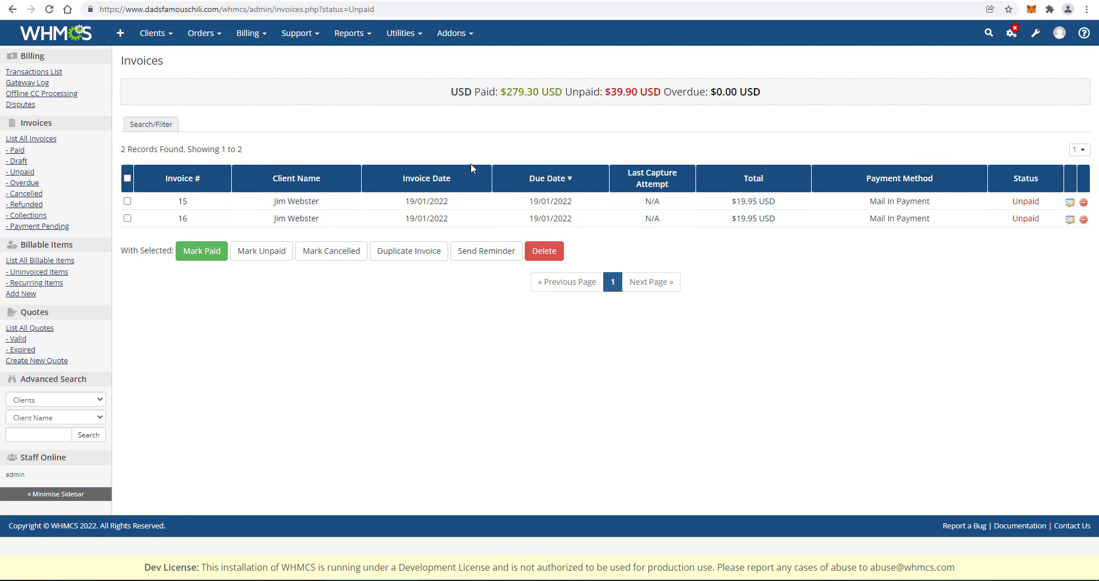
- Switch to the iDevAffiliate admin area and check the commissions pending approval before the new invoice is paid
{"action": "left_click", "coordinate": [627, 176]}
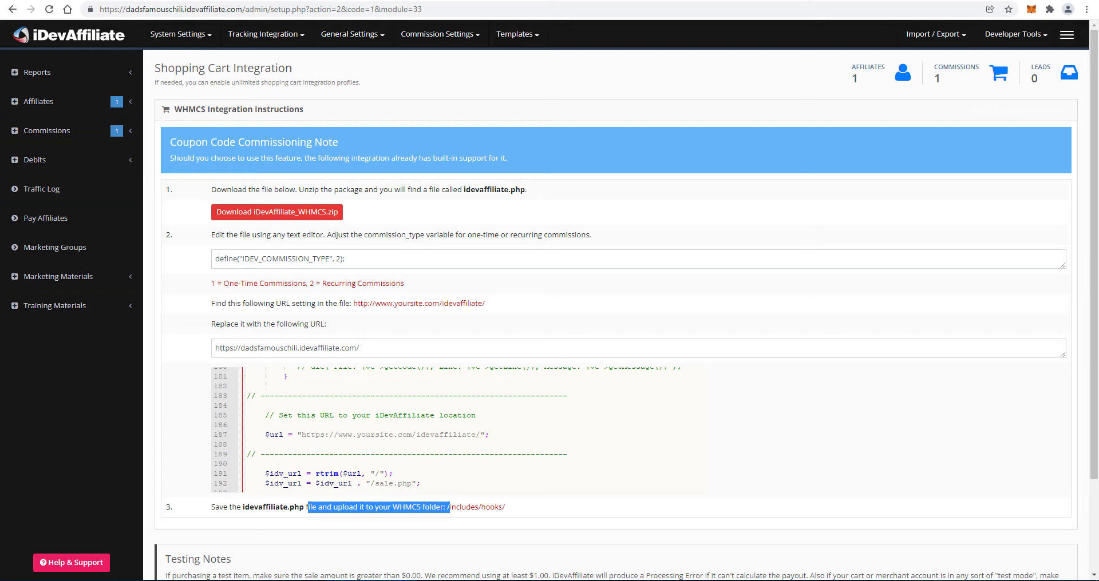
{"action": "left_click", "coordinate": [45, 131]}
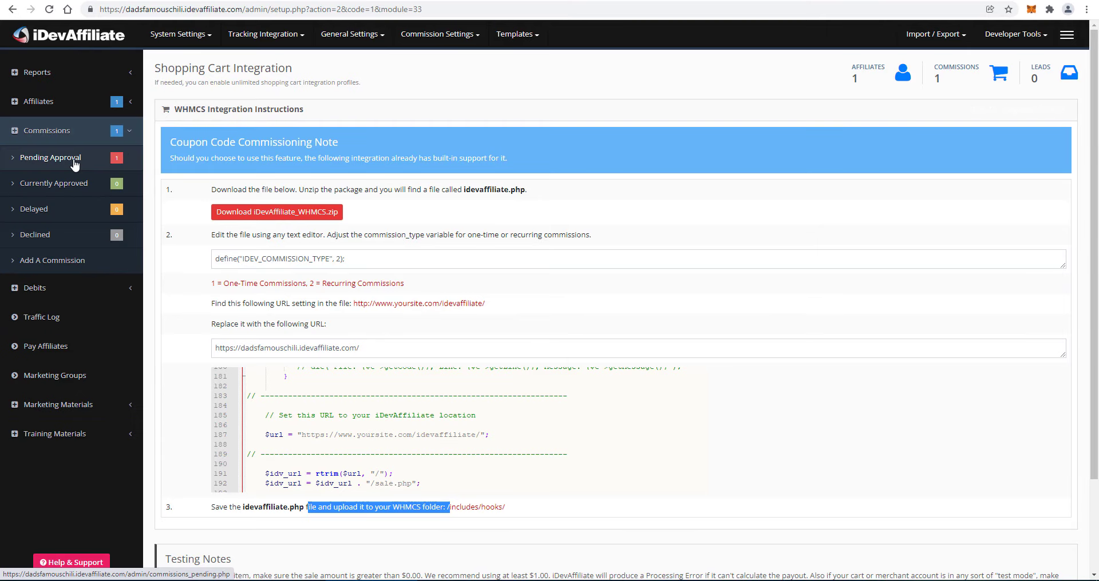
{"action": "left_click", "coordinate": [74, 164]}
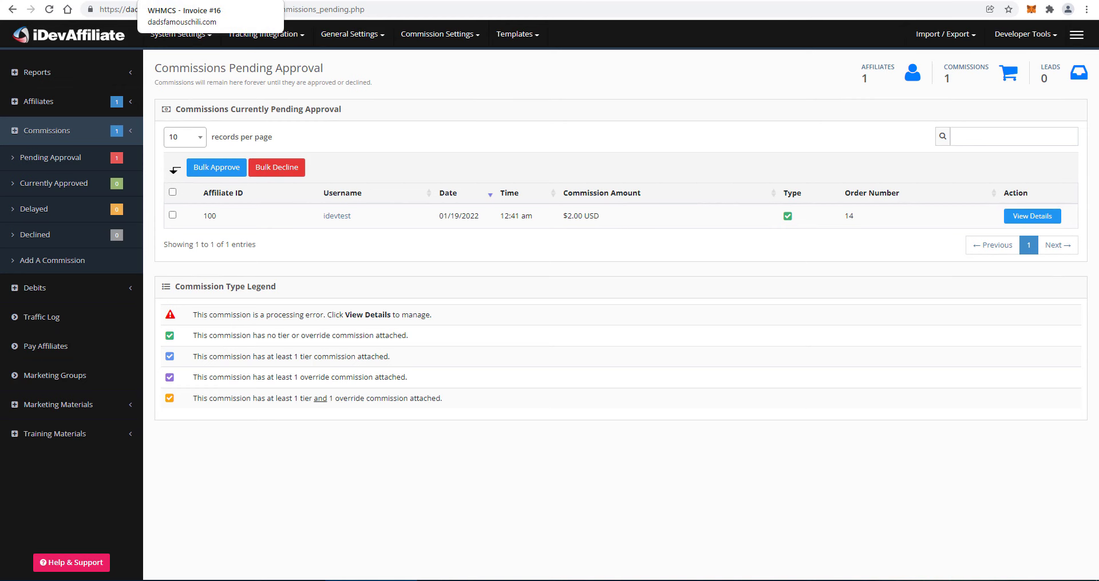
- Switch back to the new order's invoice in WHMCS and add its payment
{"action": "left_click", "coordinate": [172, 1]}
{"action": "key", "text": "ctrl+shift+Tab"}
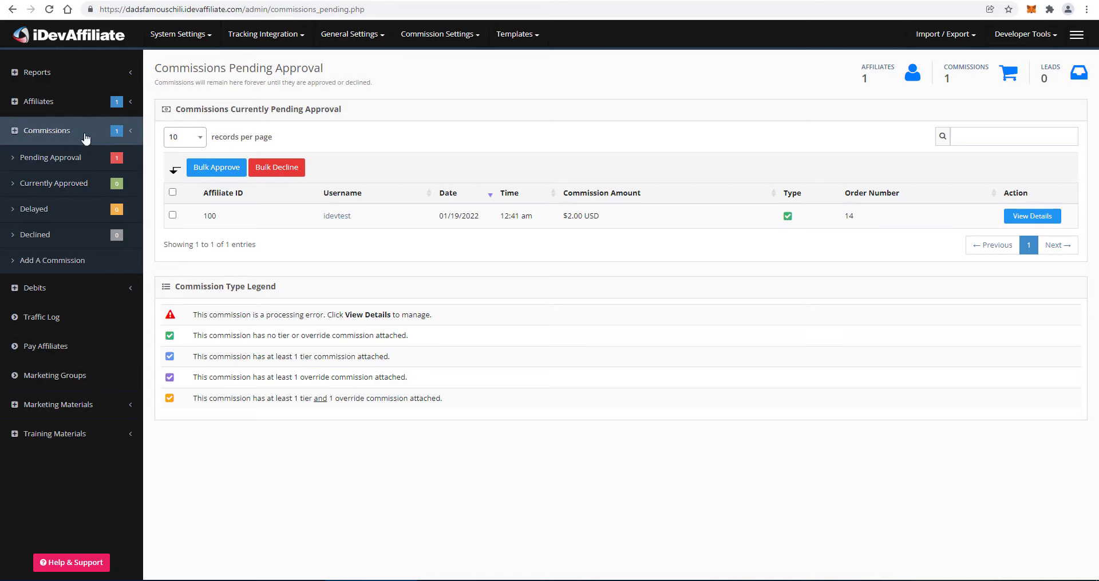
{"action": "key", "text": "ctrl+Tab"}
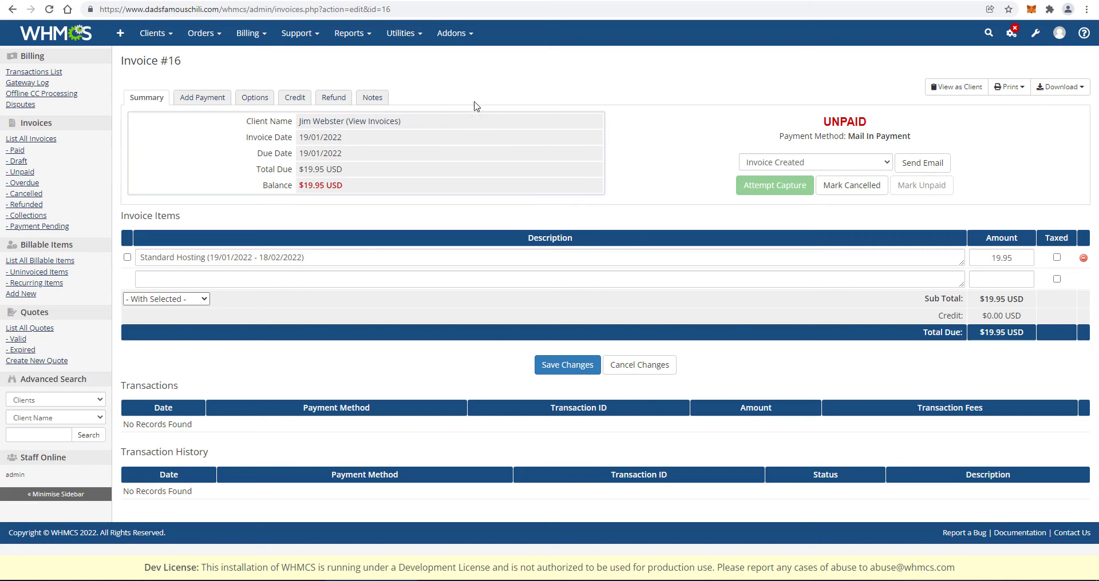
{"action": "left_click", "coordinate": [202, 99]}
{"action": "left_click", "coordinate": [613, 201]}
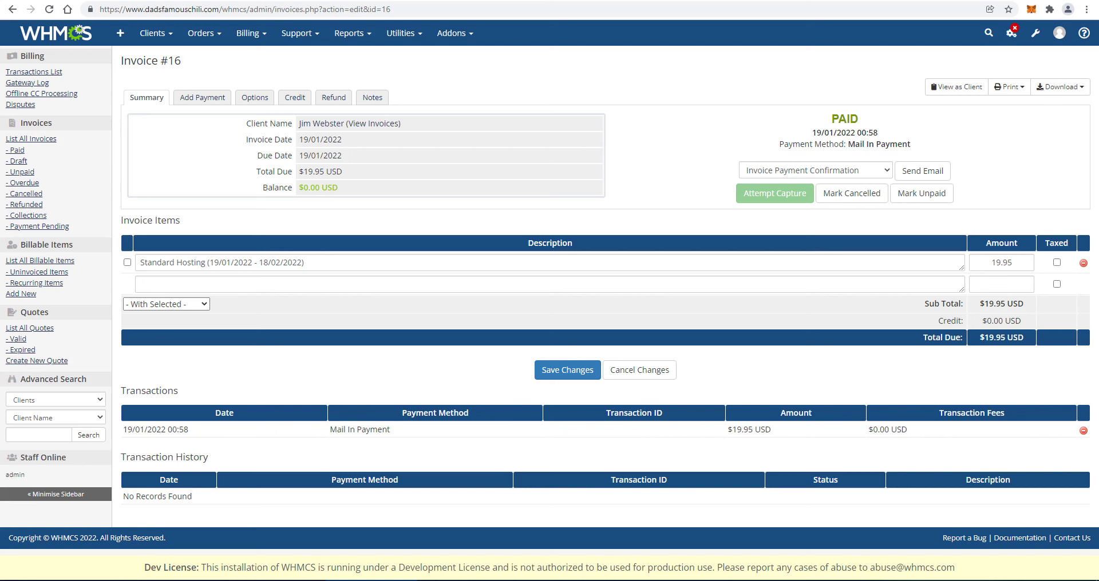
- Switch to iDevAffiliate, refresh the commissions pending approval, and open the details of the newest commission
{"action": "key", "text": "ctrl+Tab"}
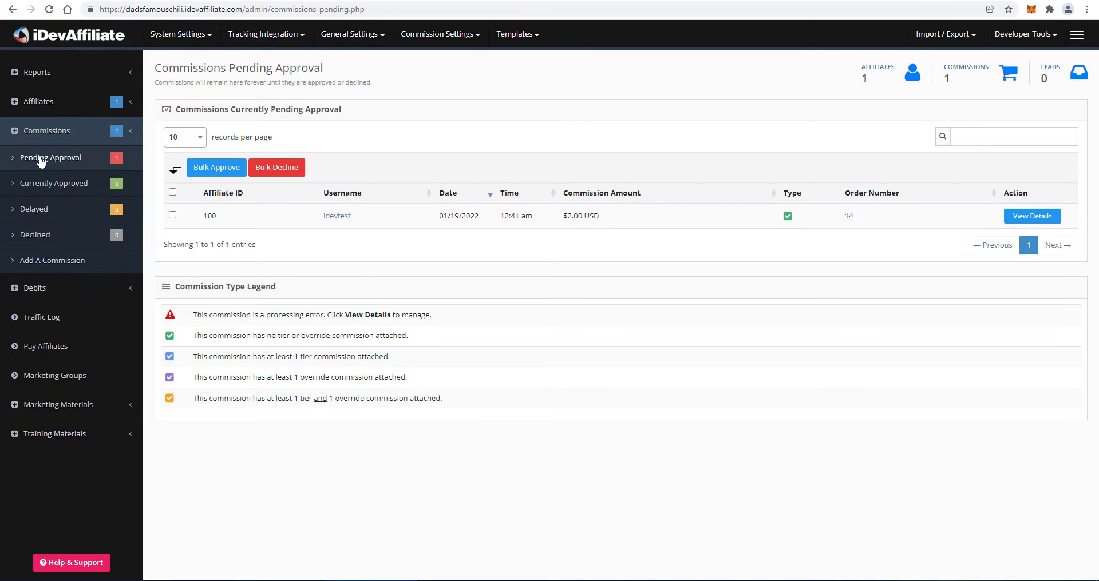
{"action": "left_click", "coordinate": [71, 163]}
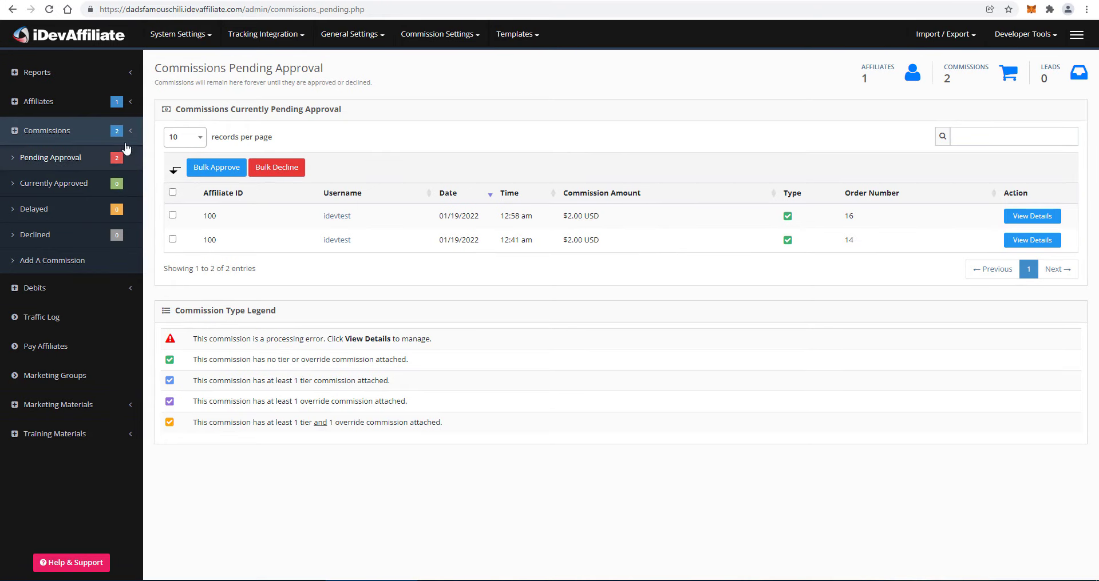
{"action": "double_click", "coordinate": [852, 217]}
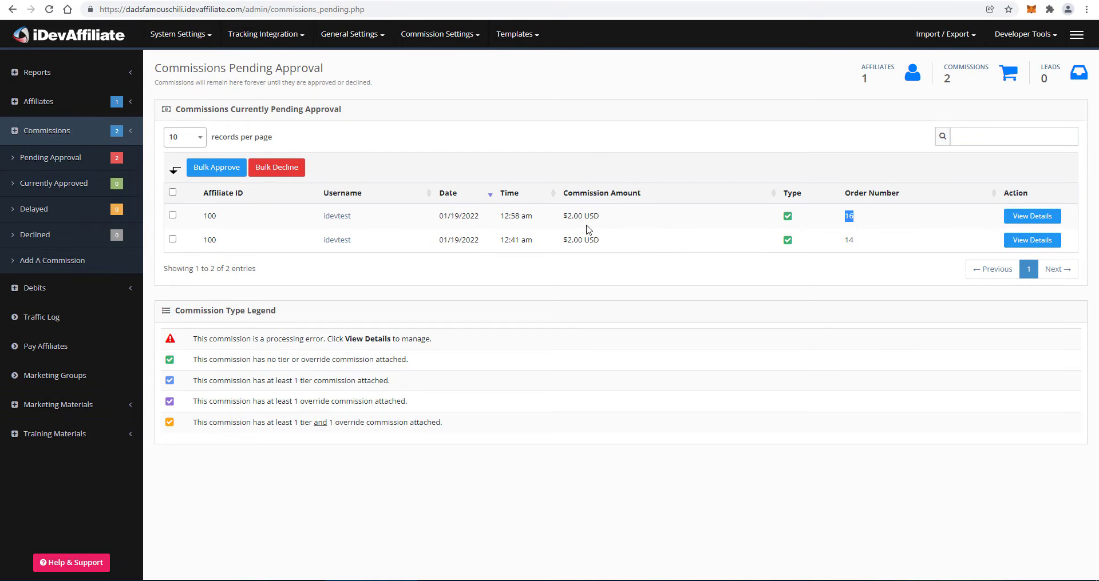
{"action": "left_click", "coordinate": [1024, 222]}
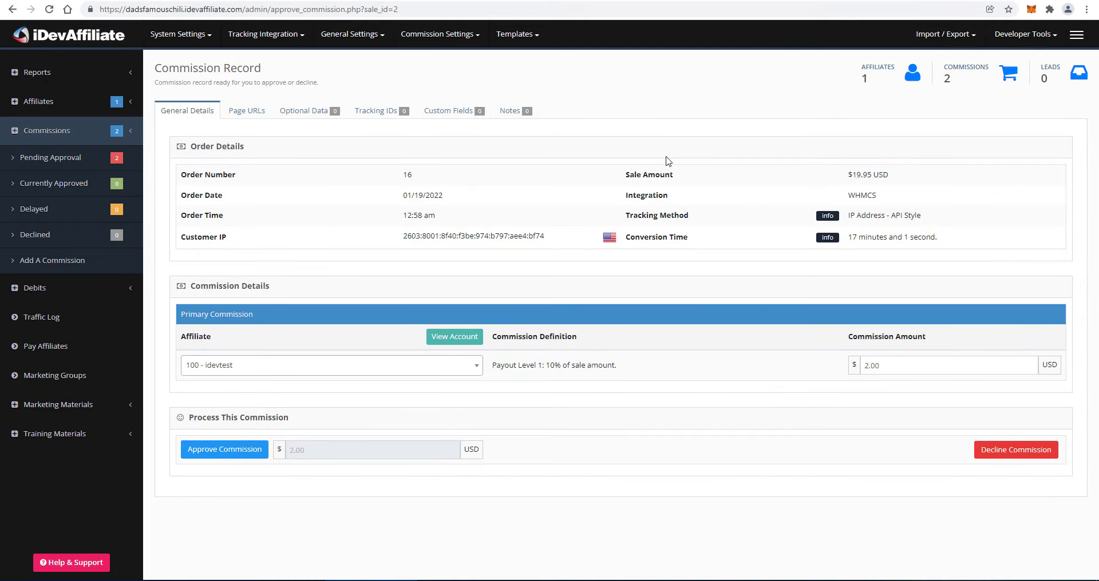
- Compare the commission record with the WHMCS invoice, examining its affiliate, sale amount, integration, commission definition and commission amount
{"action": "key", "text": "ctrl+Tab"}
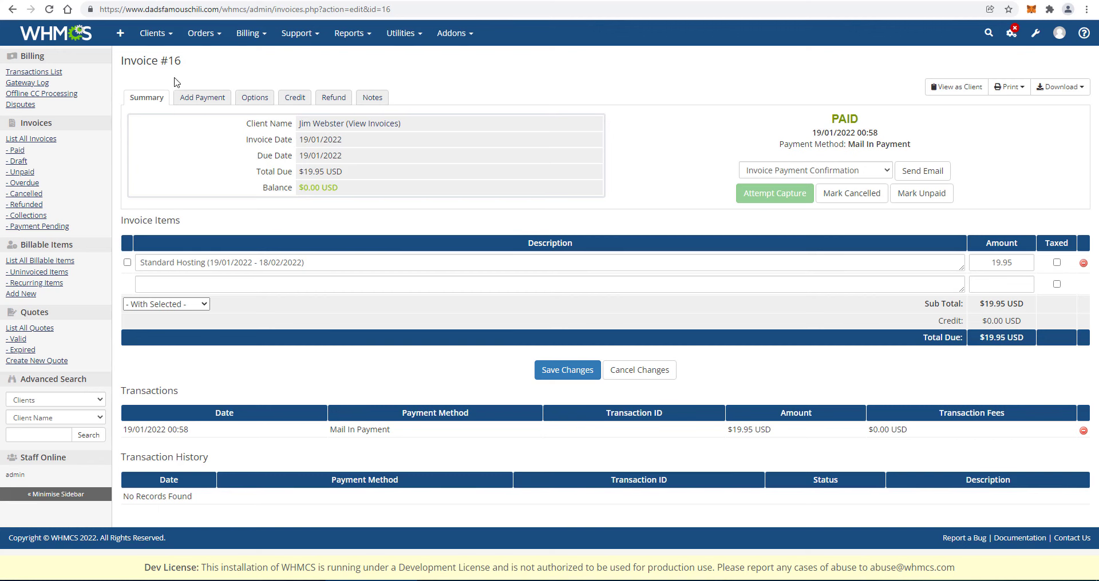
{"action": "key", "text": "ctrl+Tab"}
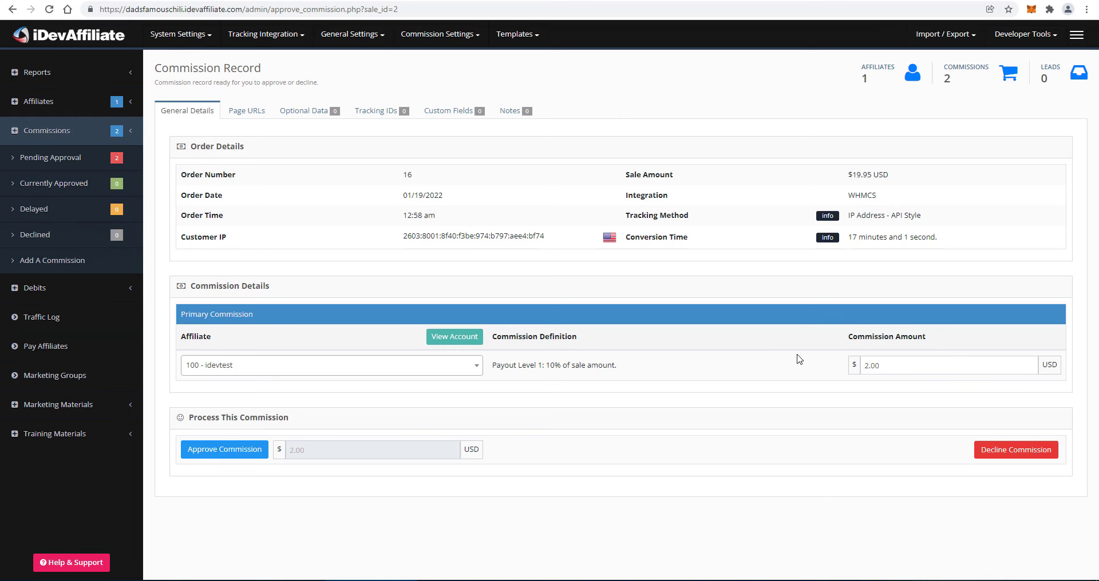
{"action": "left_click", "coordinate": [382, 368]}
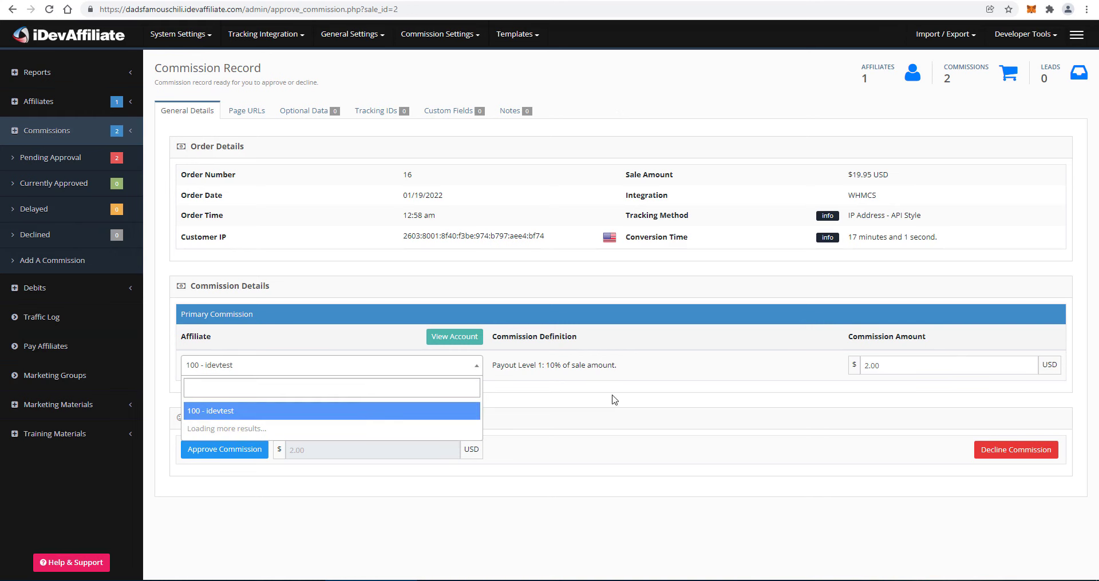
{"action": "left_click", "coordinate": [641, 394]}
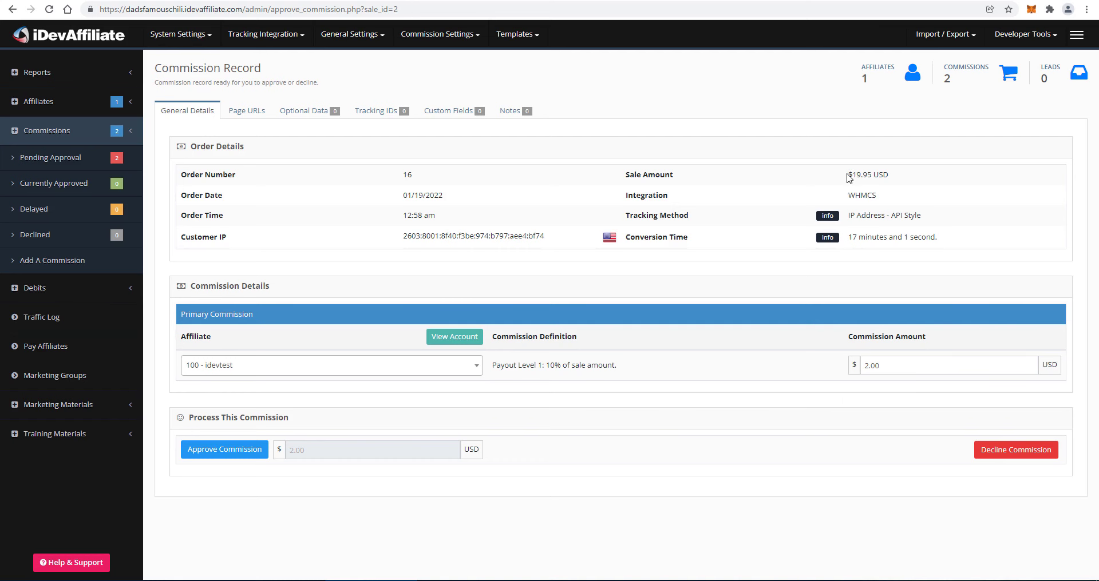
{"action": "left_click_drag", "start_coordinate": [845, 174], "coordinate": [922, 179]}
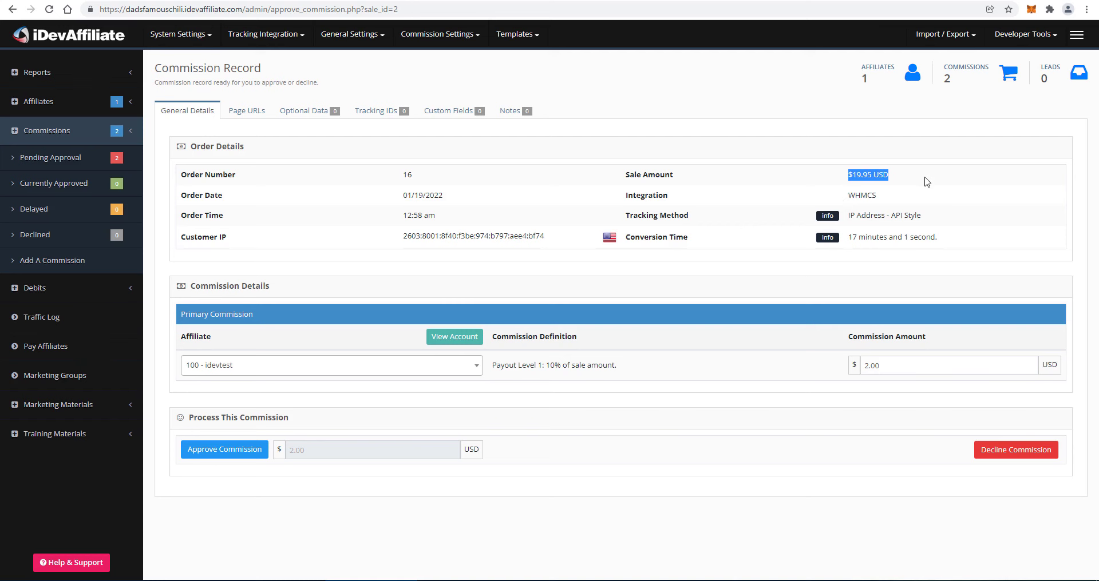
{"action": "left_click_drag", "start_coordinate": [847, 195], "coordinate": [913, 201]}
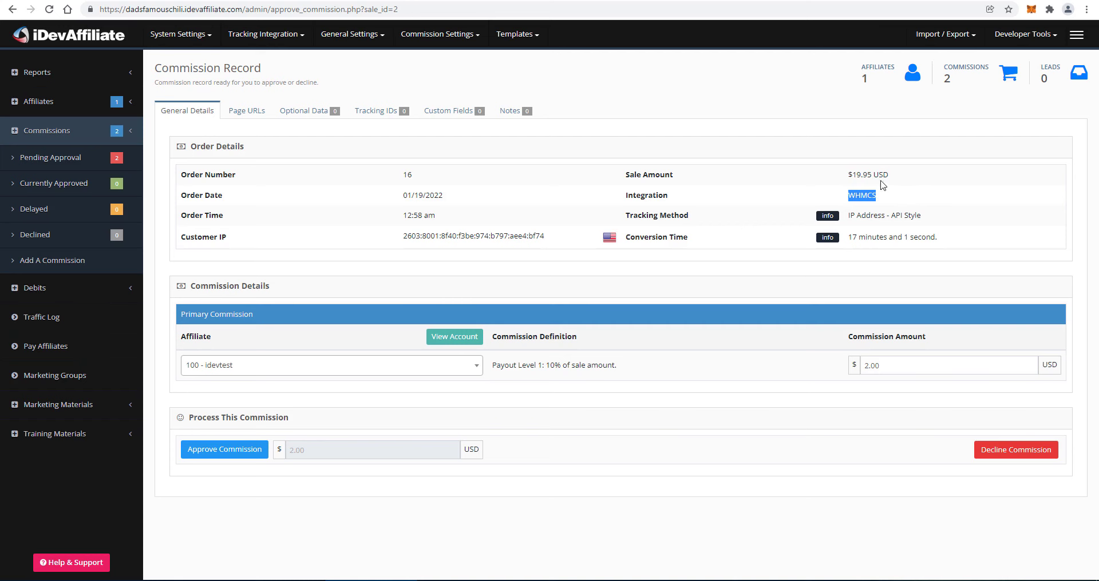
{"action": "left_click_drag", "start_coordinate": [900, 365], "coordinate": [772, 352]}
{"action": "left_click", "coordinate": [770, 351]}
{"action": "left_click_drag", "start_coordinate": [538, 366], "coordinate": [602, 367]}
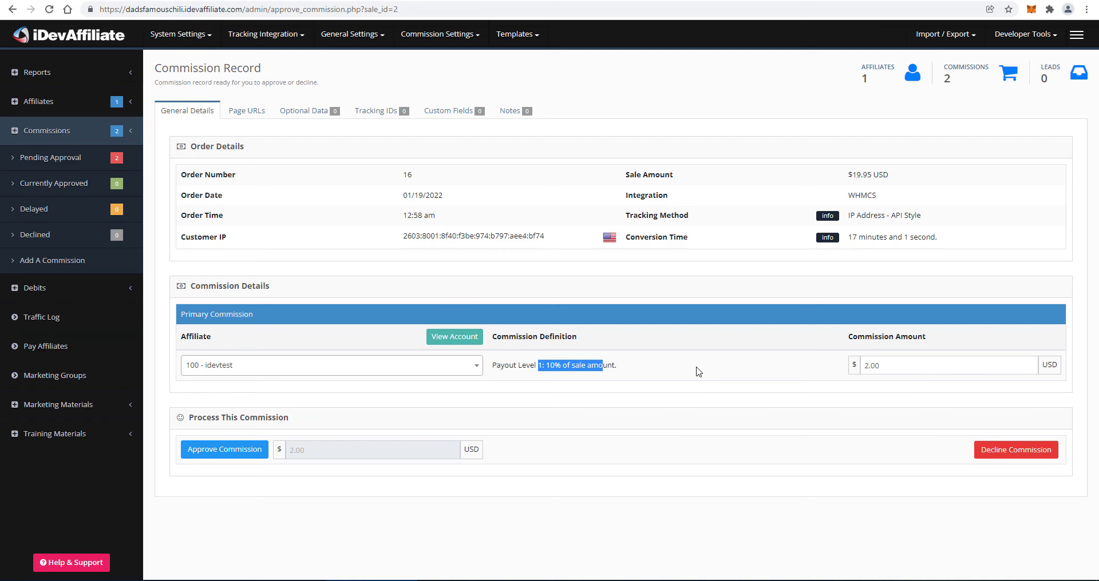
{"action": "left_click", "coordinate": [904, 369]}
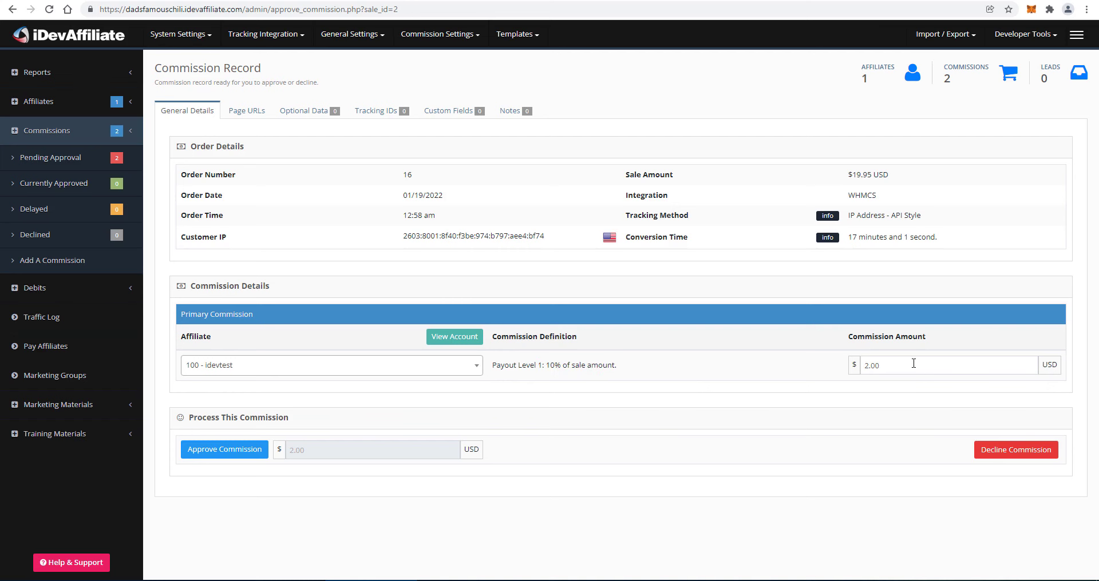
- Switch to WHMCS and submit another new order for the existing client with Standard Hosting on monthly billing
{"action": "mouse_move", "coordinate": [321, 51]}
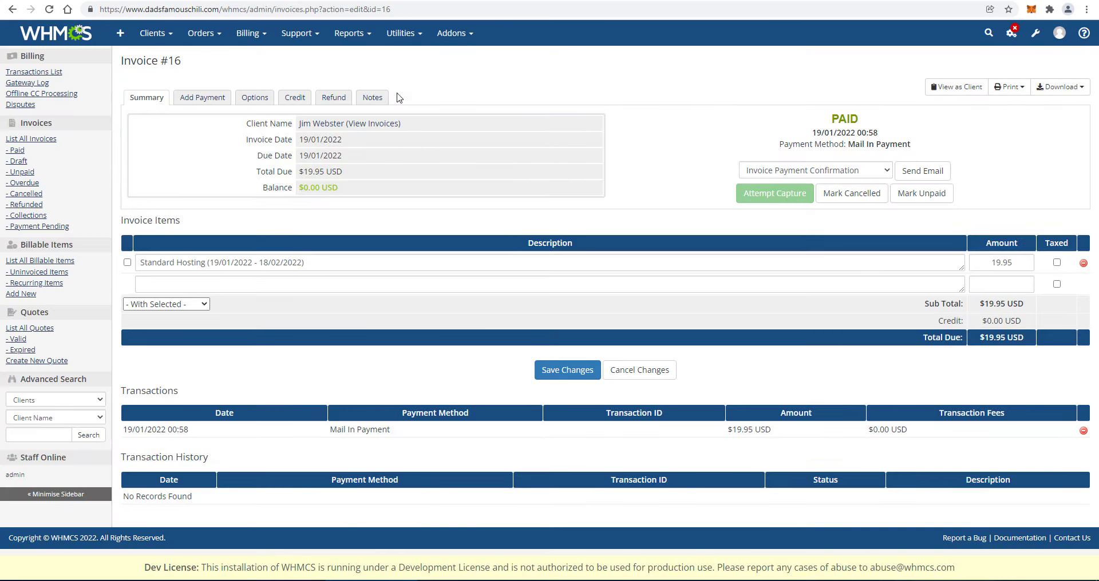
{"action": "mouse_move", "coordinate": [201, 33]}
{"action": "left_click", "coordinate": [221, 129]}
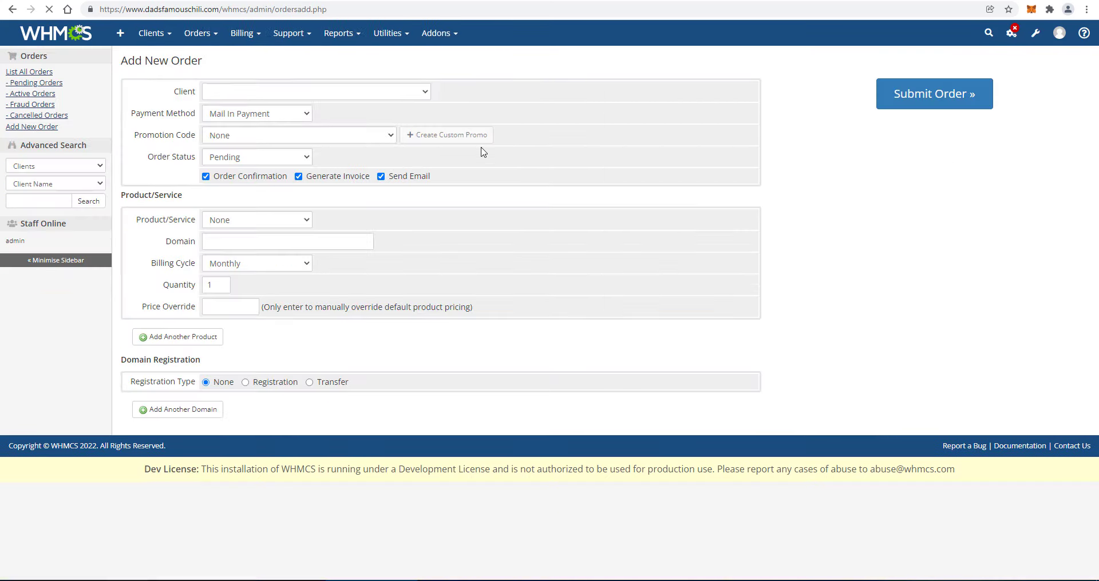
{"action": "left_click", "coordinate": [297, 97]}
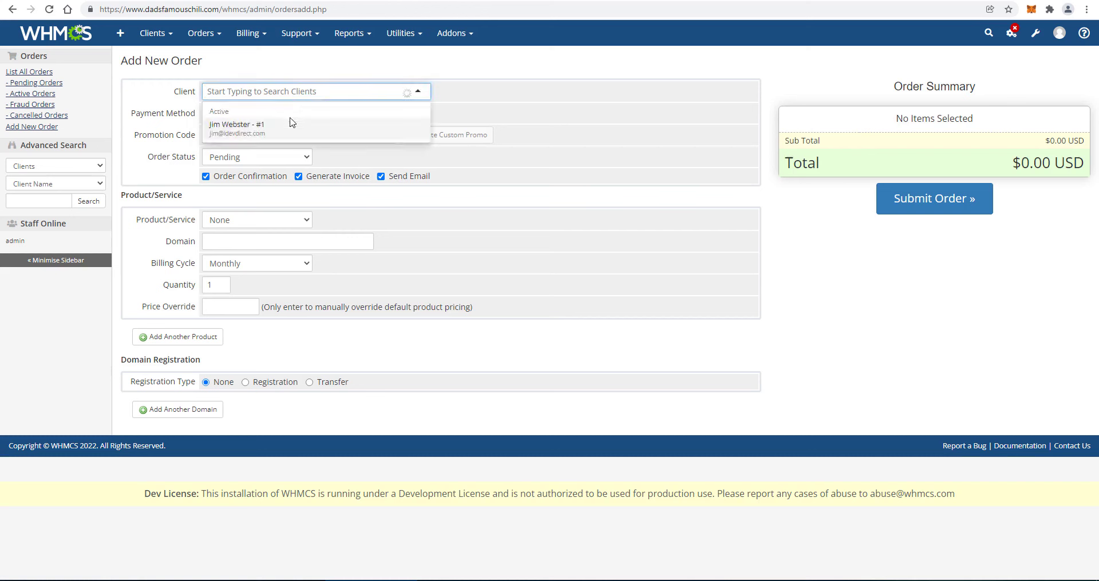
{"action": "left_click", "coordinate": [285, 123]}
{"action": "left_click", "coordinate": [256, 223]}
{"action": "left_click", "coordinate": [280, 256]}
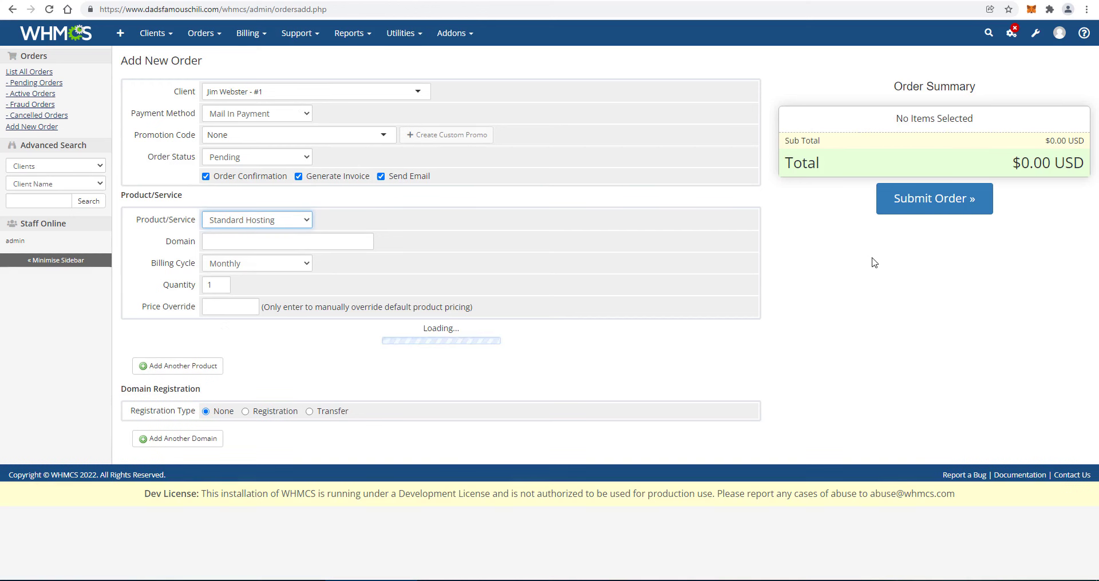
{"action": "left_click", "coordinate": [952, 240]}
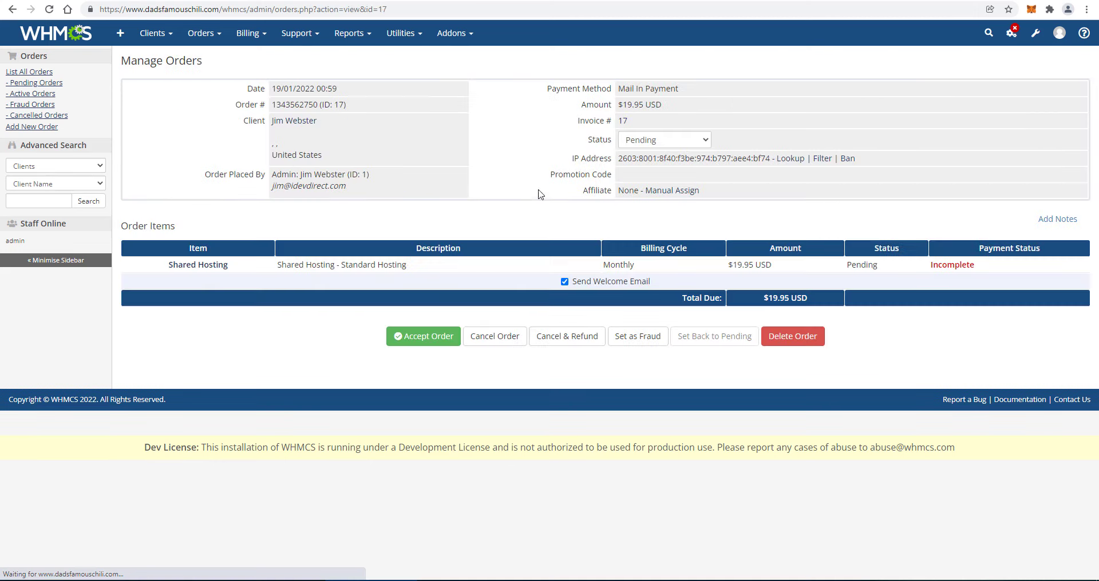
- Open the second test order's unpaid invoice from the invoice list and add its payment
{"action": "mouse_move", "coordinate": [251, 33]}
{"action": "left_click", "coordinate": [329, 75]}
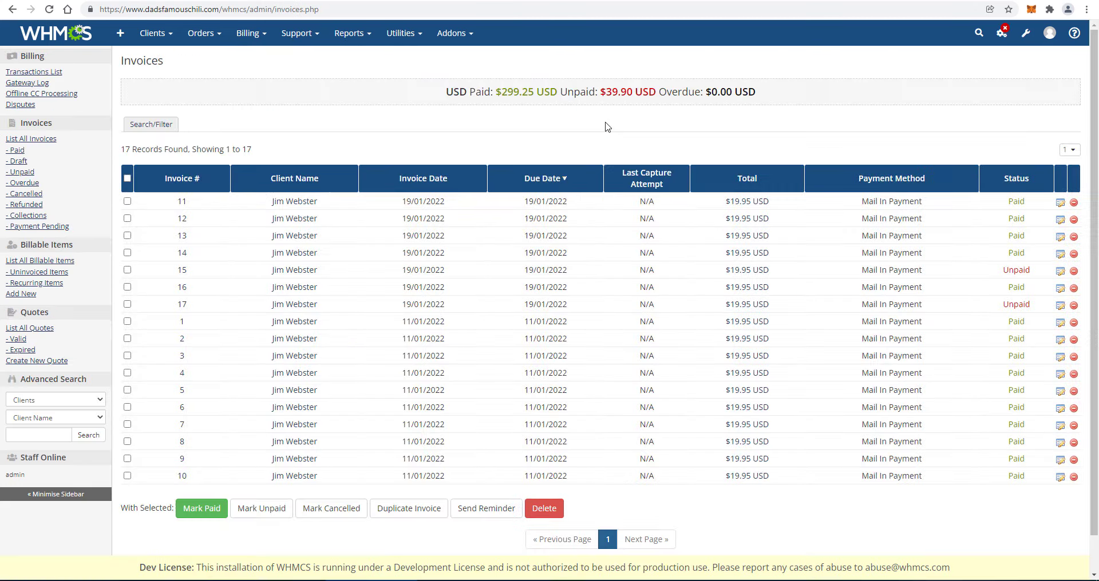
{"action": "left_click", "coordinate": [182, 309]}
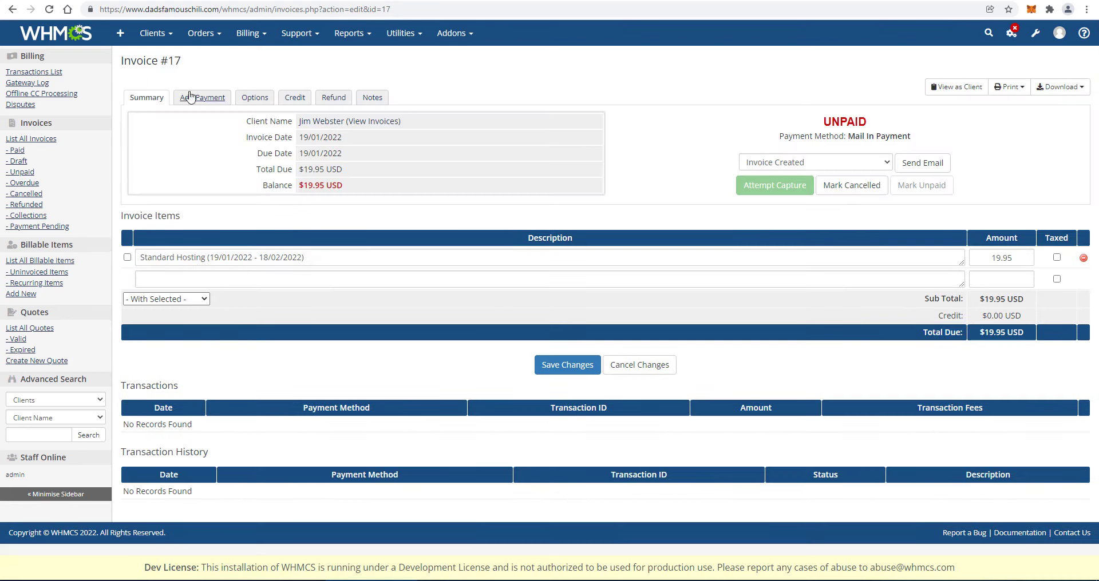
{"action": "left_click", "coordinate": [214, 103]}
{"action": "left_click", "coordinate": [601, 199]}
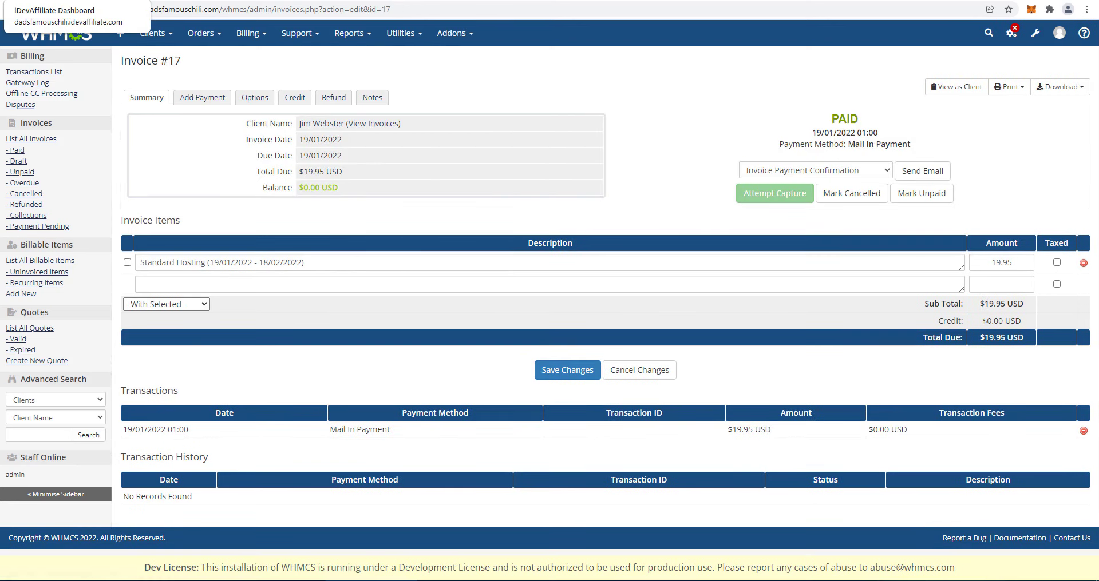
- Open the newest pending commission's details in iDevAffiliate, and return to the matching WHMCS invoice to check its payment status
{"action": "left_click", "coordinate": [84, 1]}
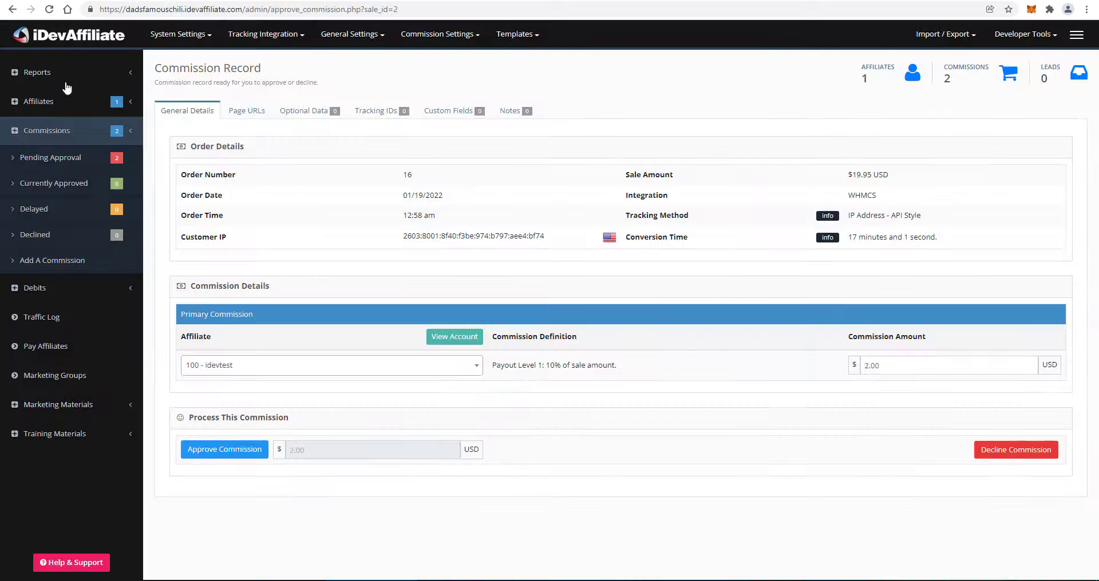
{"action": "left_click", "coordinate": [51, 158]}
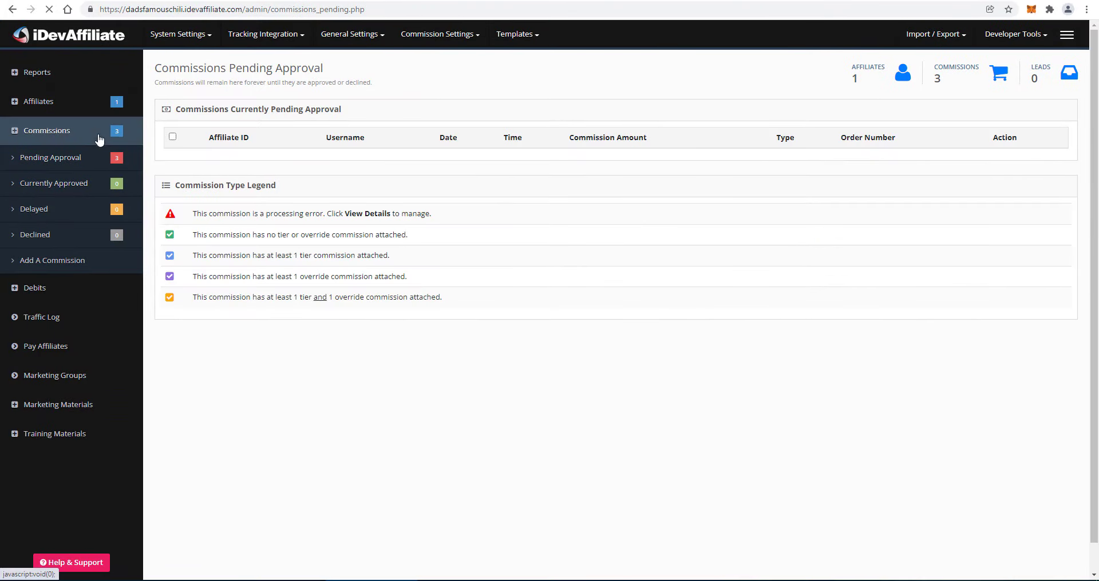
{"action": "left_click", "coordinate": [1020, 219]}
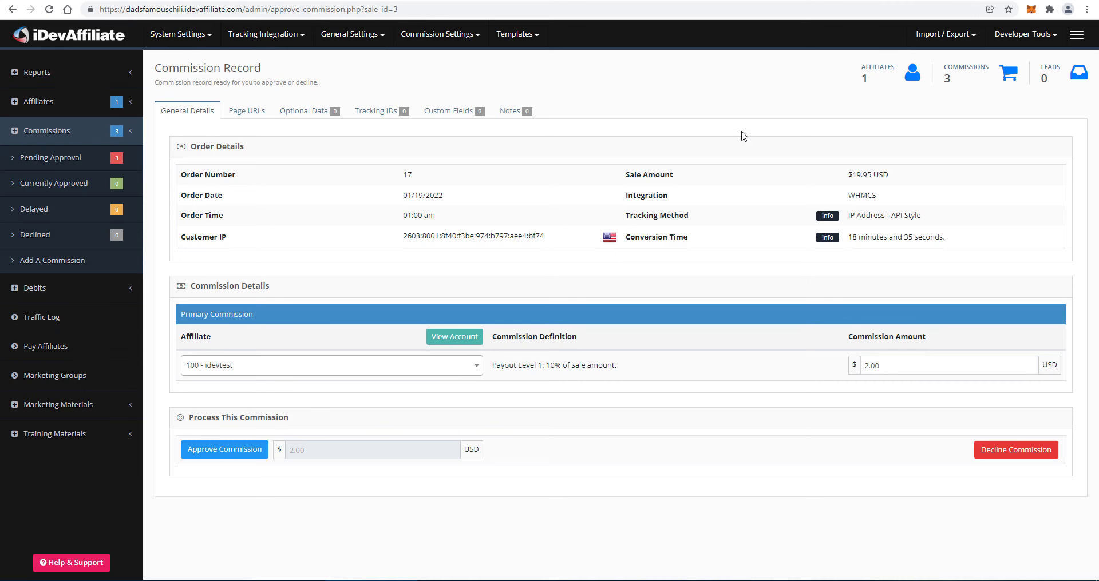
{"action": "key", "text": "ctrl+Tab"}
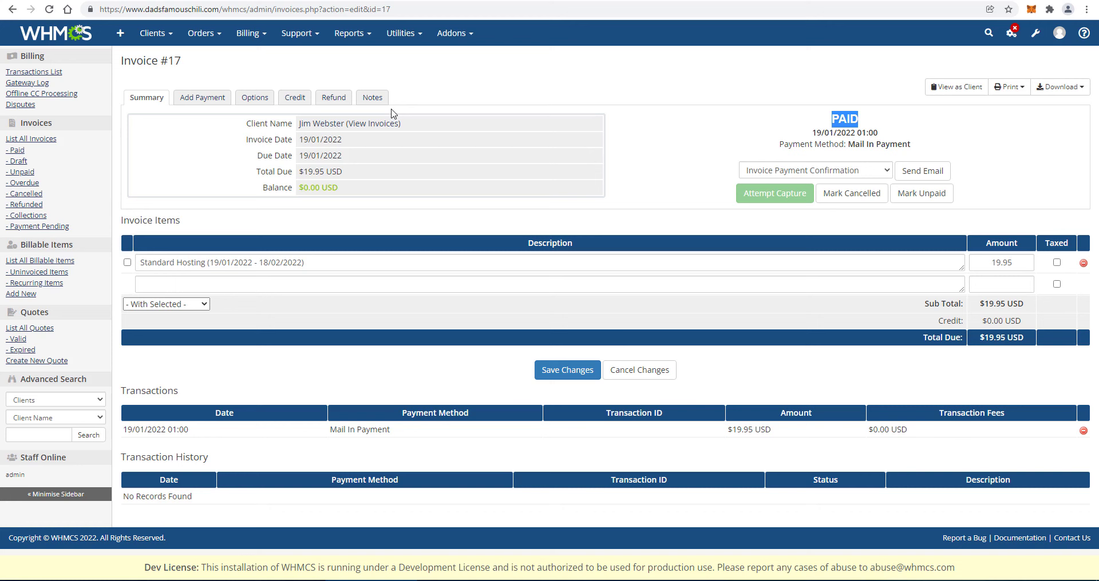
{"action": "left_click", "coordinate": [704, 141]}
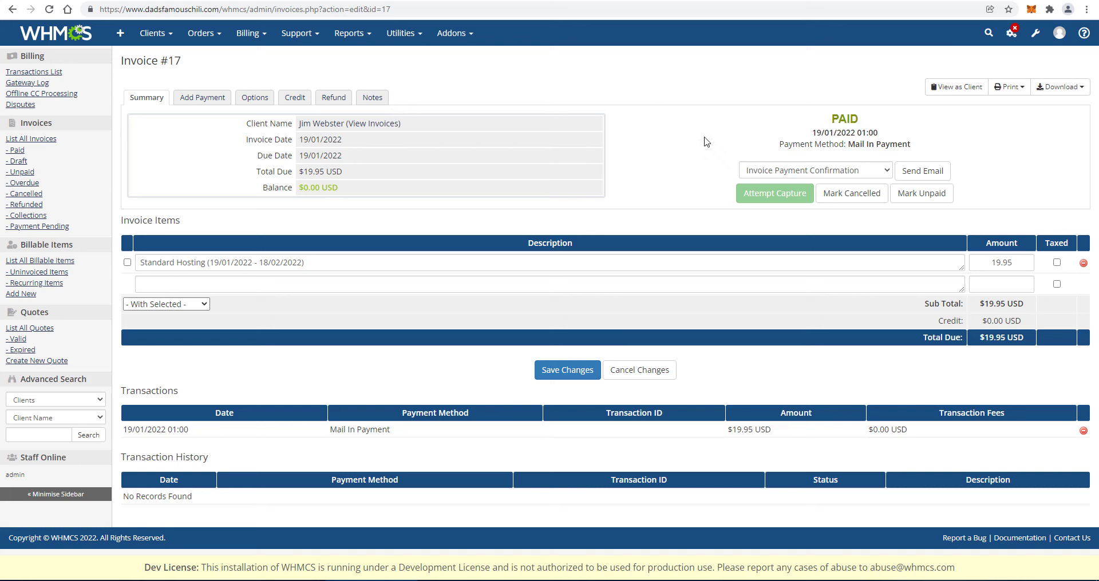